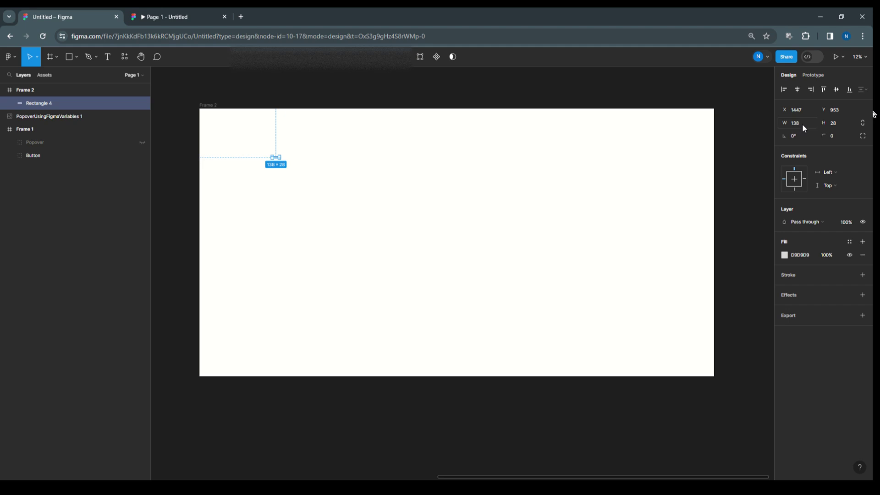
# Shrink Frame 2 to about 1918 × 1440 by resizing its width and height.
pyautogui.click(212, 110)
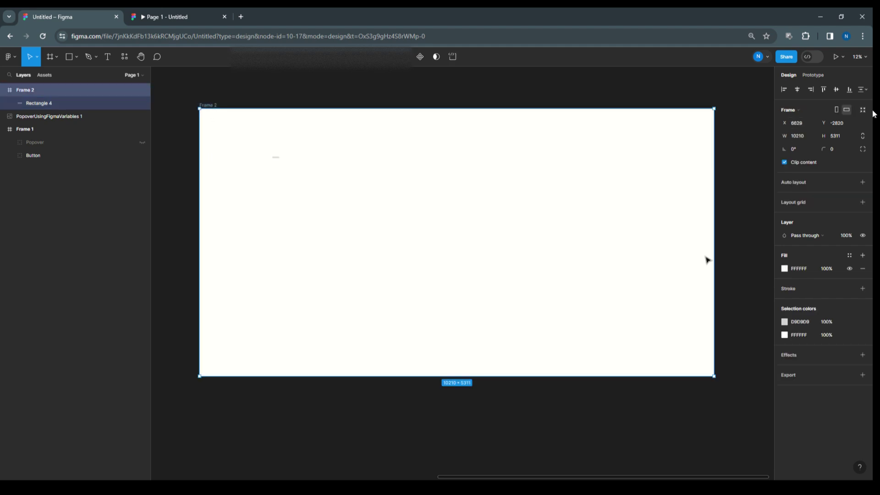
pyautogui.moveTo(715, 246); pyautogui.dragTo(361, 245)
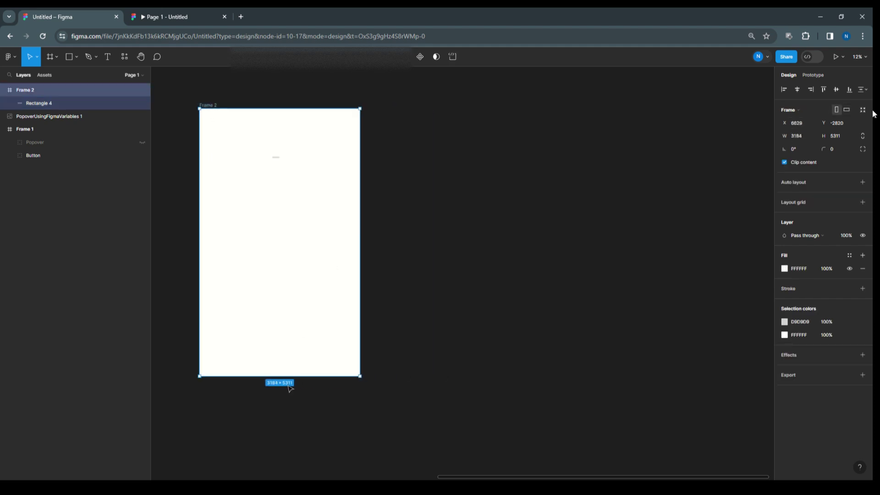
pyautogui.moveTo(291, 373); pyautogui.dragTo(315, 181)
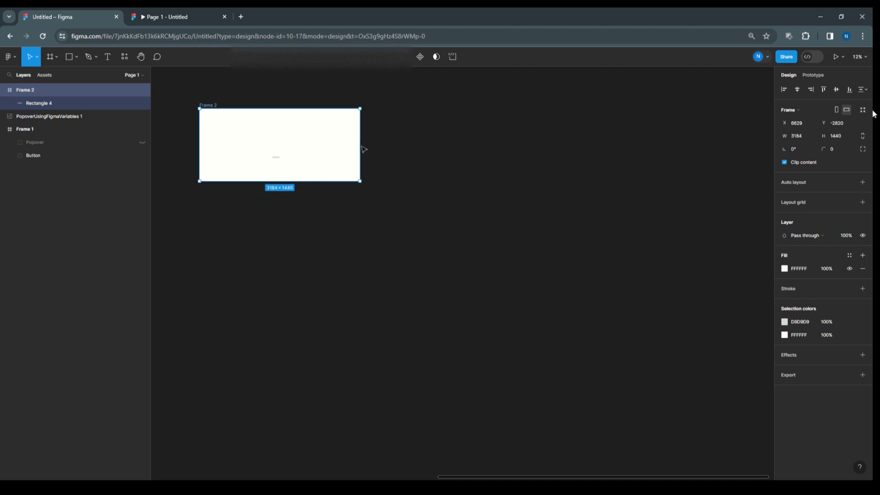
pyautogui.moveTo(355, 145); pyautogui.dragTo(292, 155)
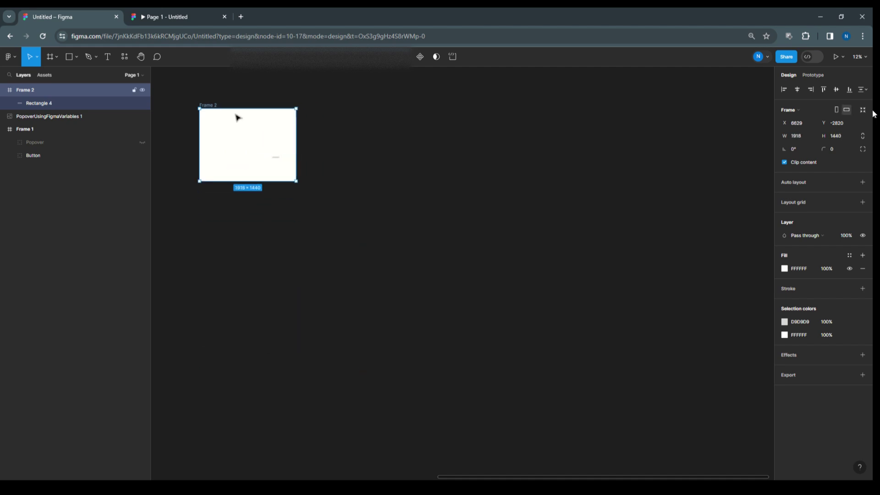
# Move Frame 2 to about X 7832, Y -2402 and place its grey rectangle near the frame's upper-left corner.
pyautogui.scroll(2, 215, 107)
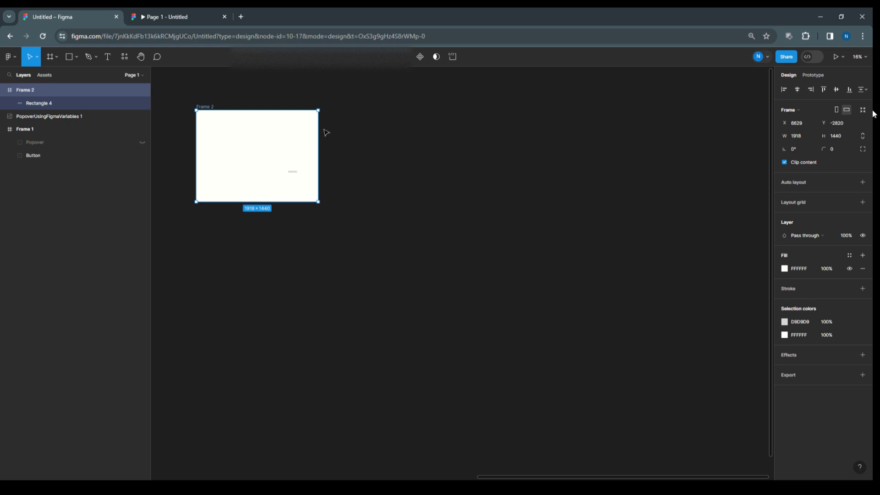
pyautogui.moveTo(295, 175); pyautogui.dragTo(372, 203)
pyautogui.click(372, 202)
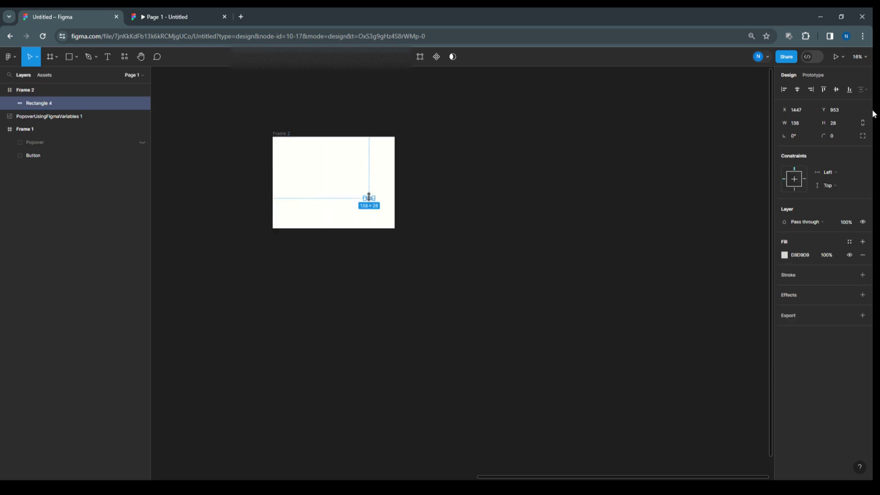
pyautogui.scroll(4, 320, 153)
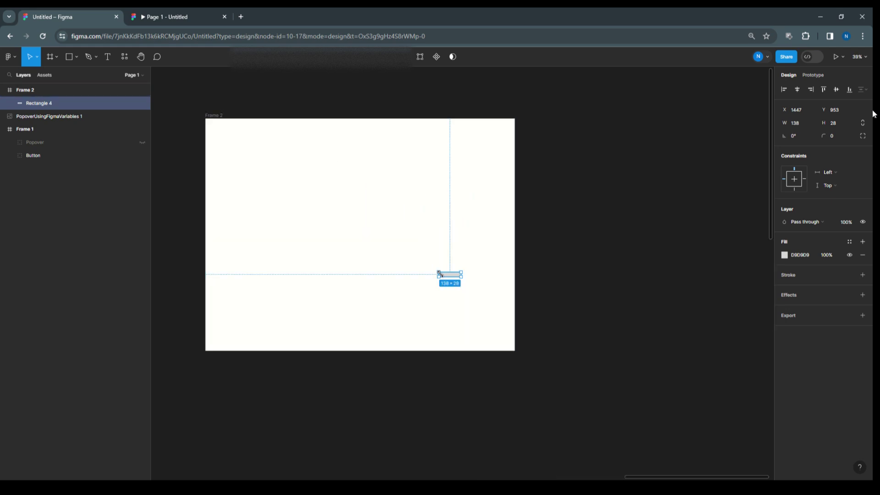
pyautogui.moveTo(449, 276); pyautogui.dragTo(240, 162)
# Shrink Frame 2 closer around the grey rectangle, to about 297 × 189.
pyautogui.click(226, 118)
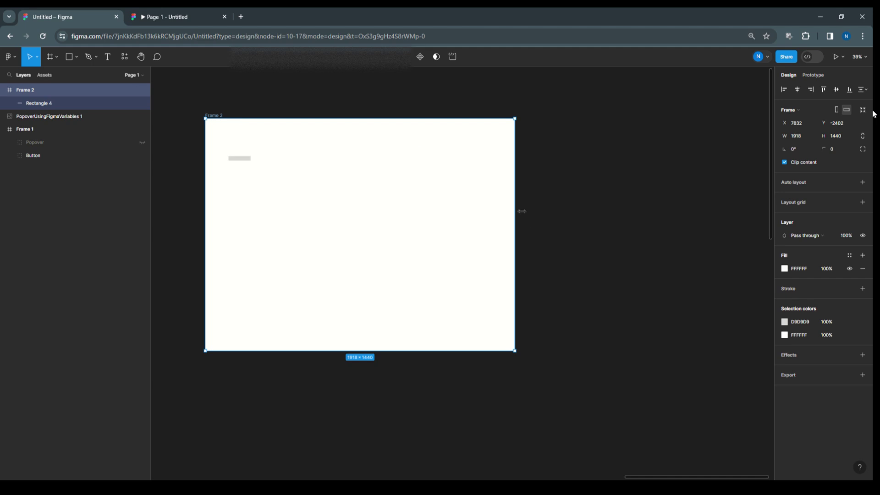
pyautogui.moveTo(515, 218); pyautogui.dragTo(308, 217)
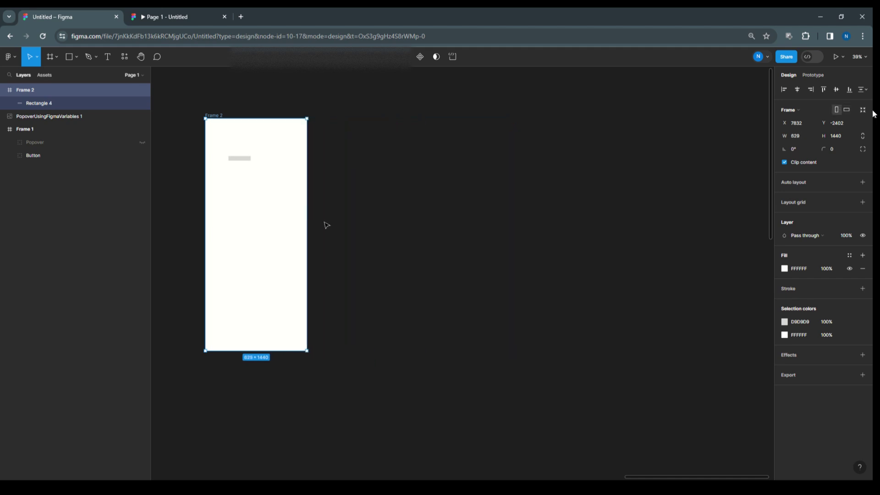
pyautogui.moveTo(243, 346); pyautogui.dragTo(229, 138)
pyautogui.click(238, 162)
pyautogui.scroll(4, 198, 106)
pyautogui.scroll(3, 212, 134)
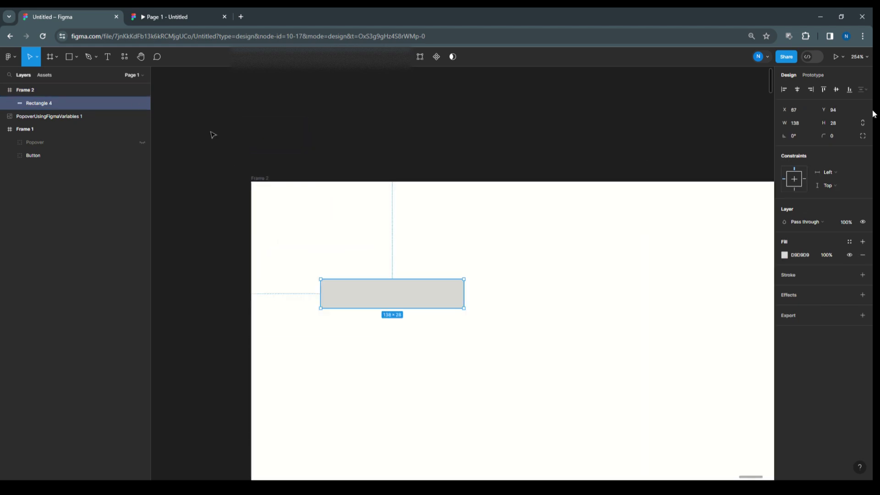
pyautogui.click(252, 160)
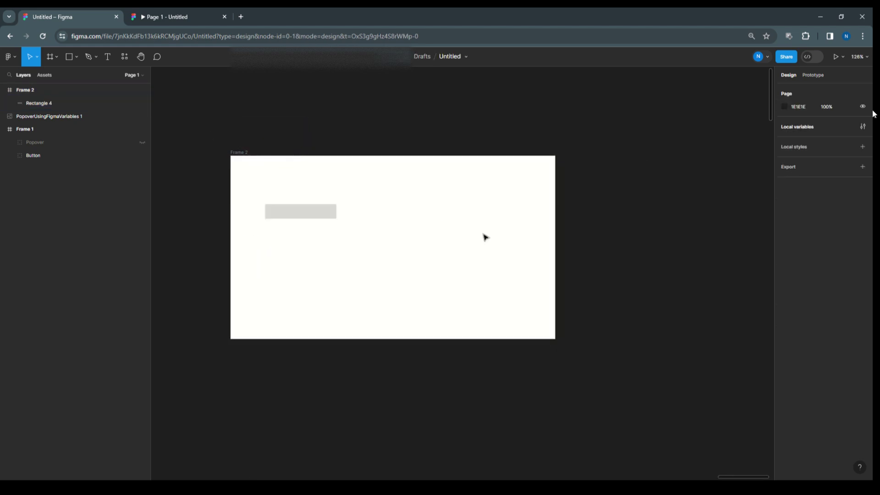
pyautogui.click(257, 161)
pyautogui.moveTo(556, 229); pyautogui.dragTo(384, 229)
pyautogui.moveTo(309, 337); pyautogui.dragTo(318, 252)
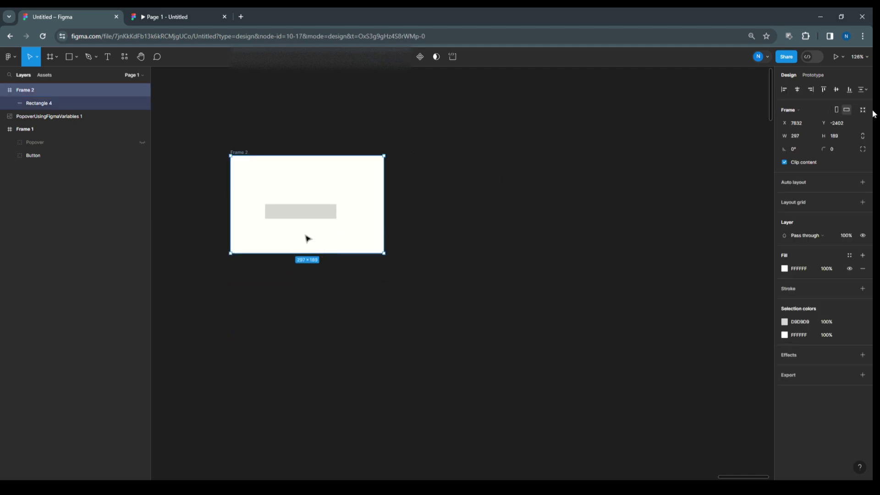
# Move the grey rectangle within Frame 2 to about X 19, Y 46.
pyautogui.click(304, 216)
pyautogui.moveTo(304, 218); pyautogui.dragTo(277, 186)
pyautogui.scroll(5, 266, 159)
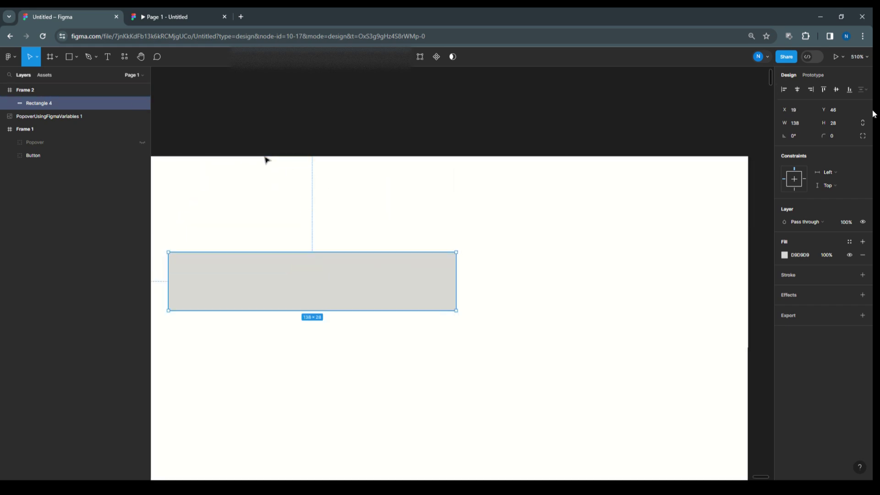
# Set the grey rectangle's corner radius to 2.
pyautogui.scroll(-1, 395, 179)
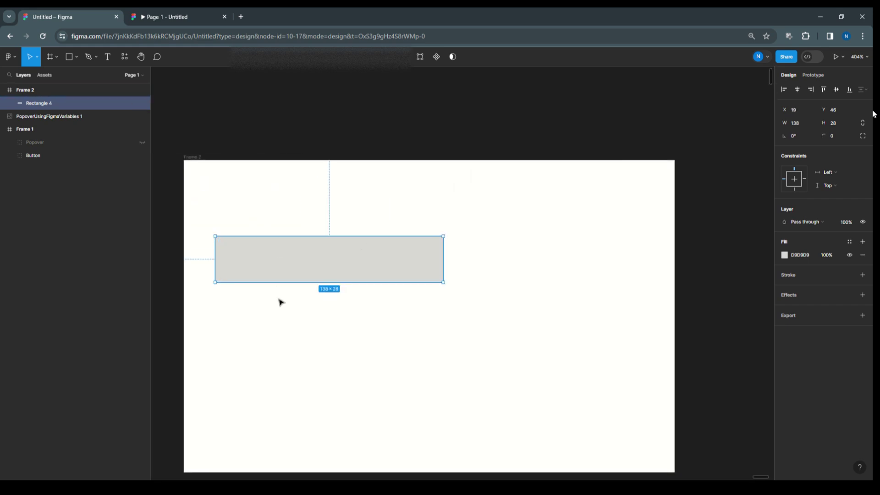
pyautogui.scroll(-2, 367, 183)
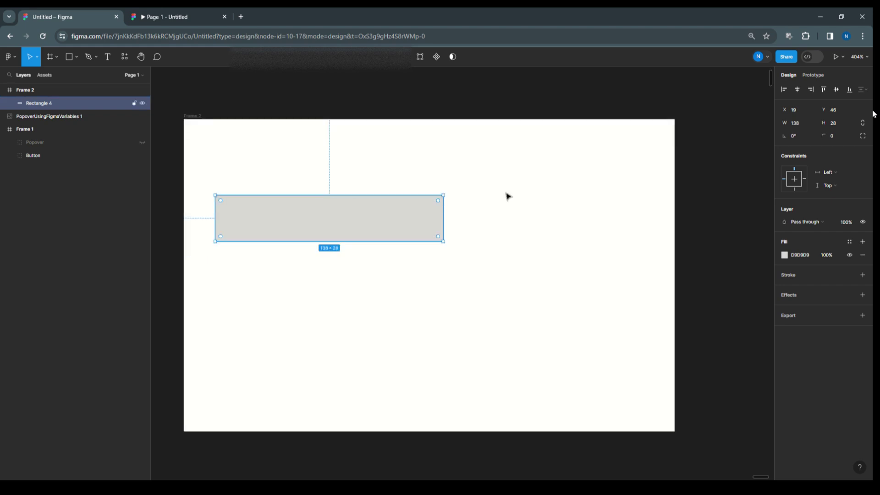
pyautogui.click(842, 136)
pyautogui.write('2')
pyautogui.click(459, 199)
pyautogui.click(420, 220)
# Add the text "Click to toggle popover" over the grey rectangle.
pyautogui.click(109, 56)
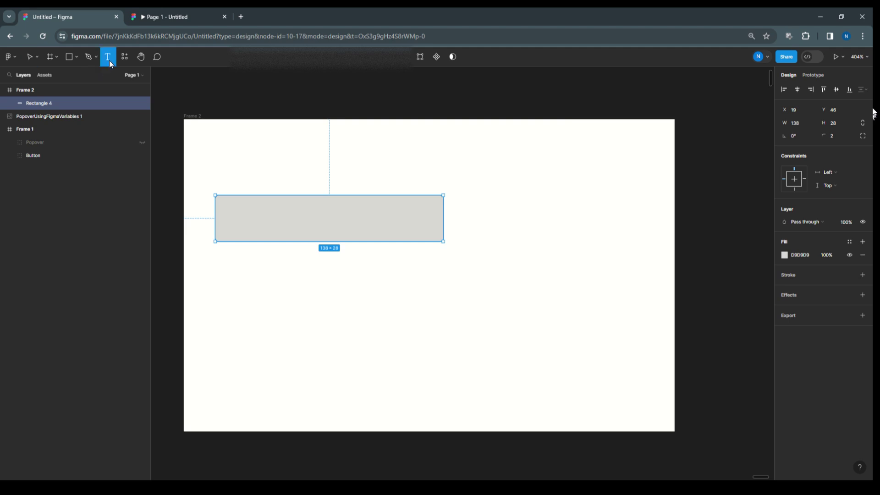
pyautogui.click(249, 214)
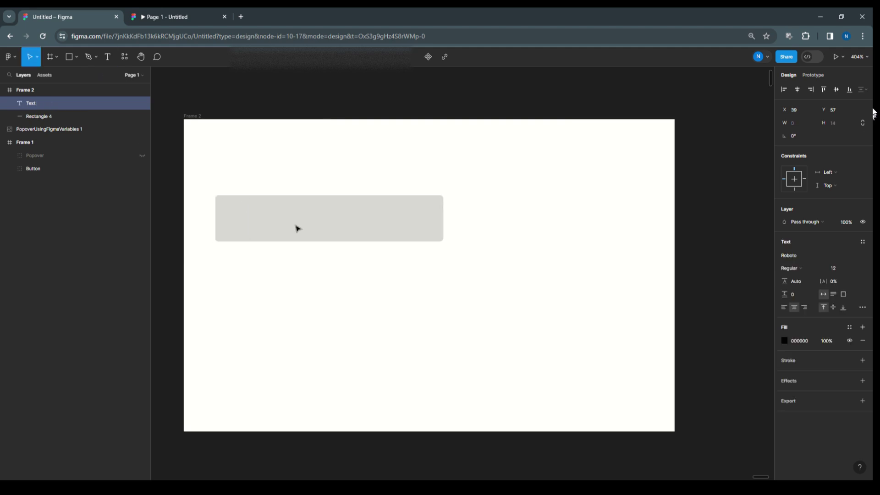
pyautogui.write('Clic')
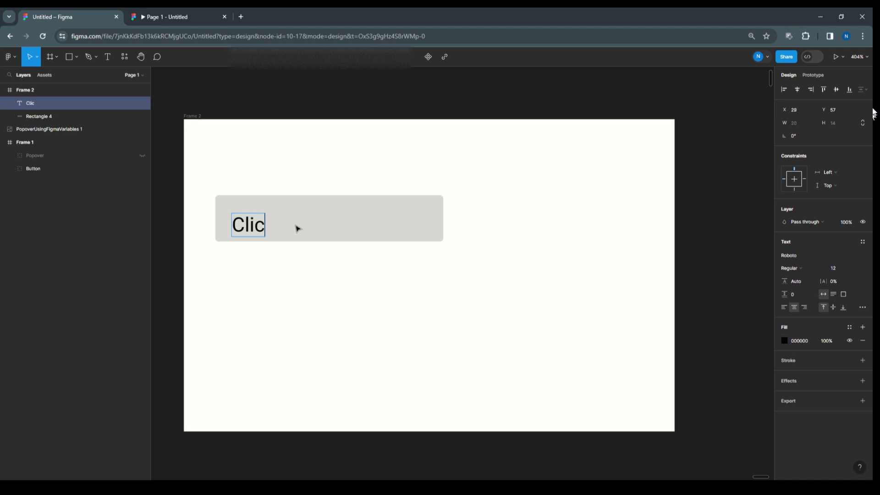
pyautogui.write('k t')
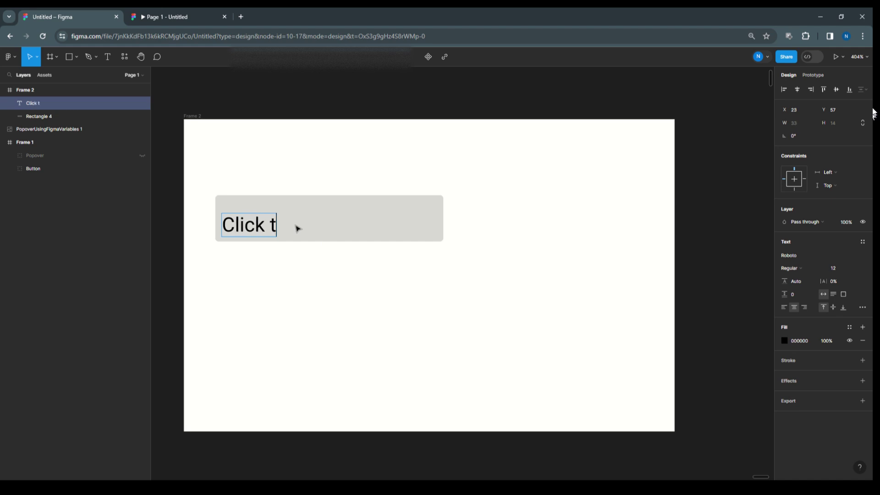
pyautogui.write('o to')
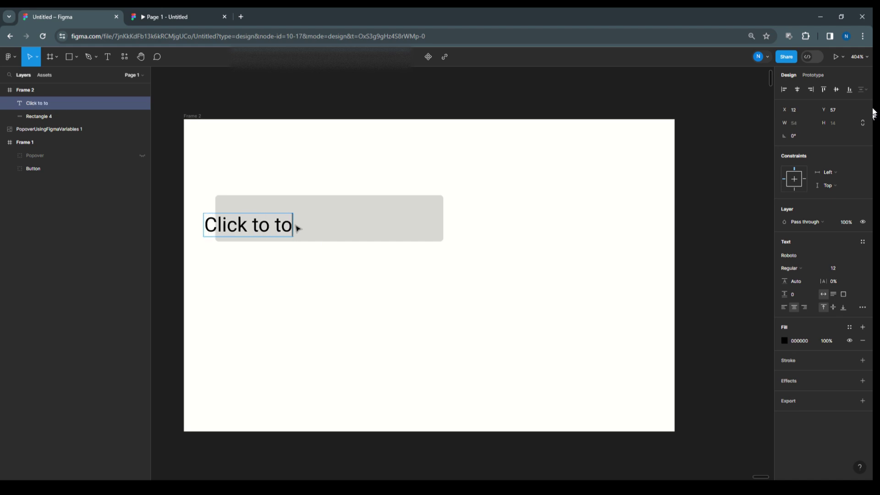
pyautogui.write('ggle')
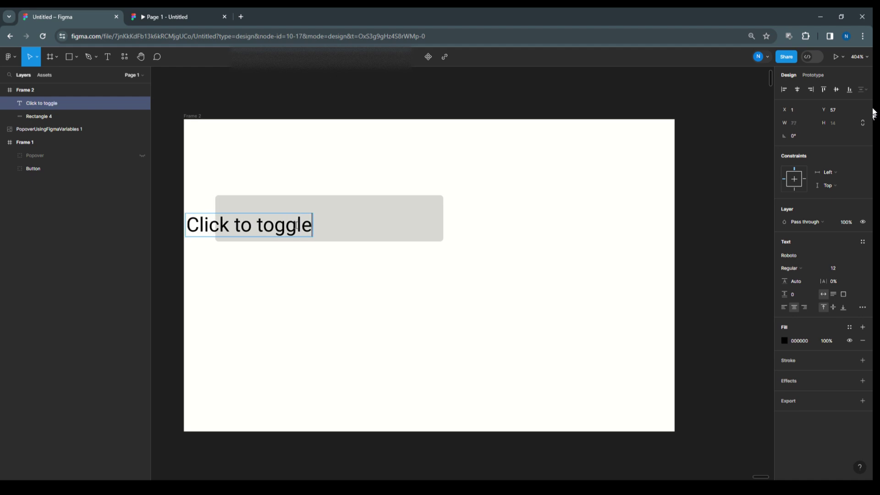
pyautogui.write(' pop')
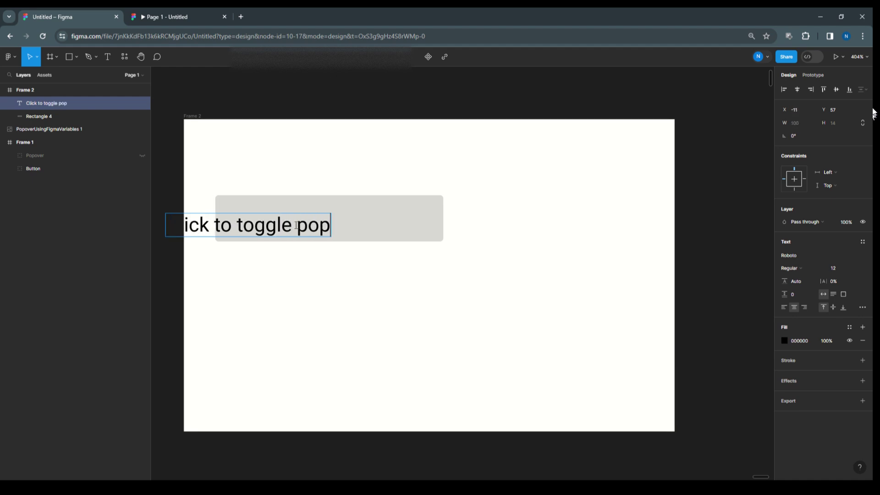
pyautogui.write('over')
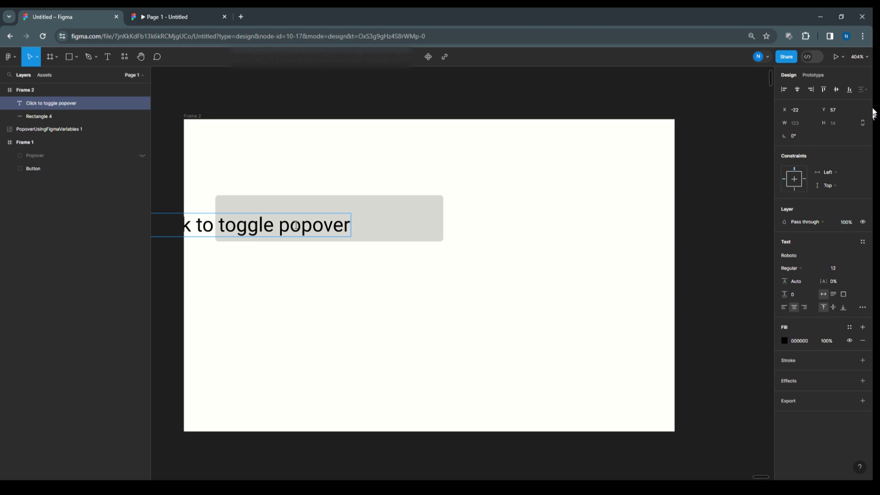
pyautogui.press('Escape')
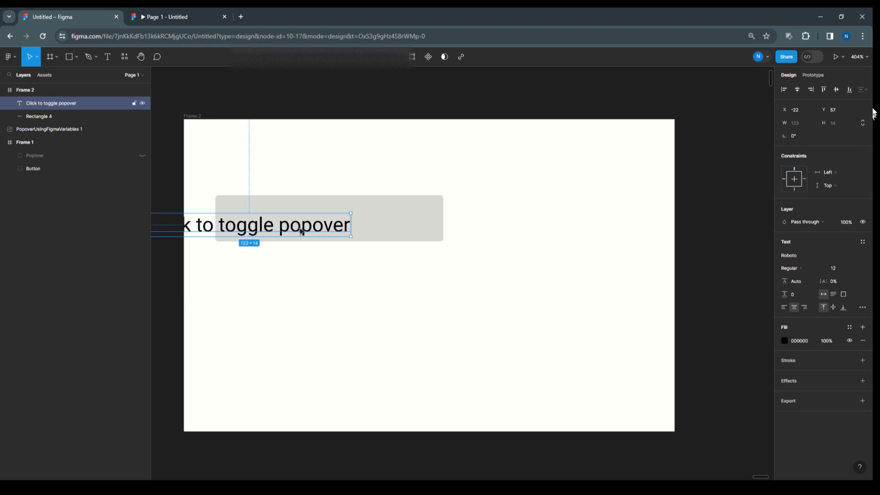
# Move the text onto the rectangle and align both layers on their horizontal and vertical centers.
pyautogui.moveTo(305, 232); pyautogui.dragTo(381, 225)
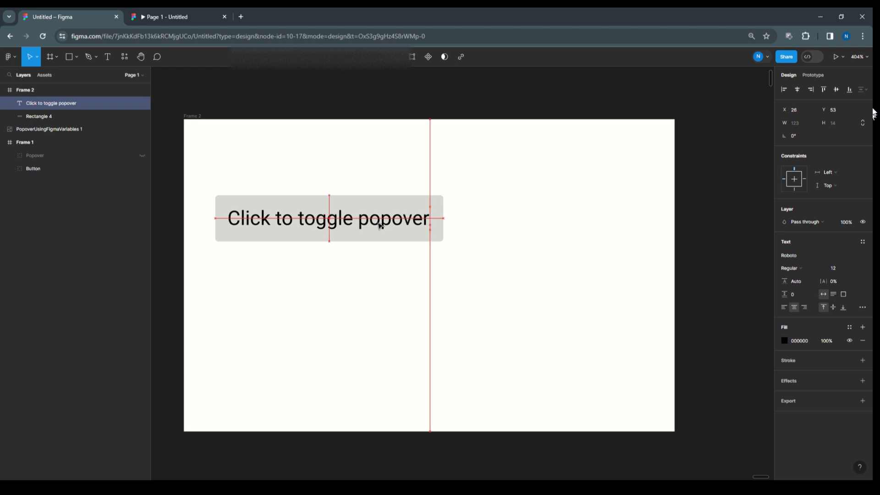
pyautogui.click(503, 198)
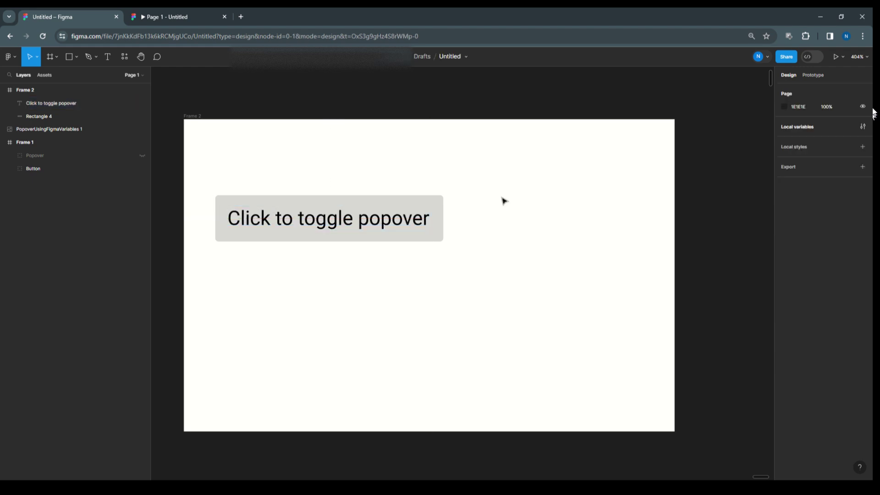
pyautogui.click(318, 206)
pyautogui.keyDown('shift'); pyautogui.click(52, 103); pyautogui.keyUp('shift')
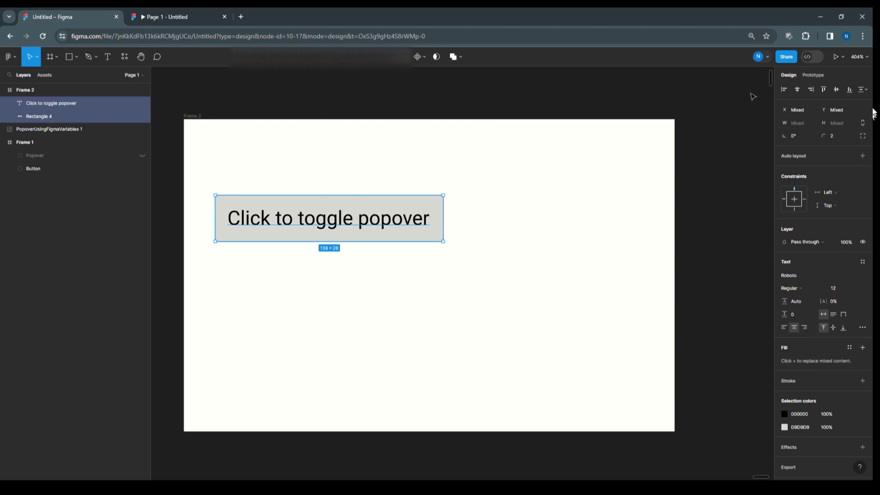
pyautogui.click(797, 90)
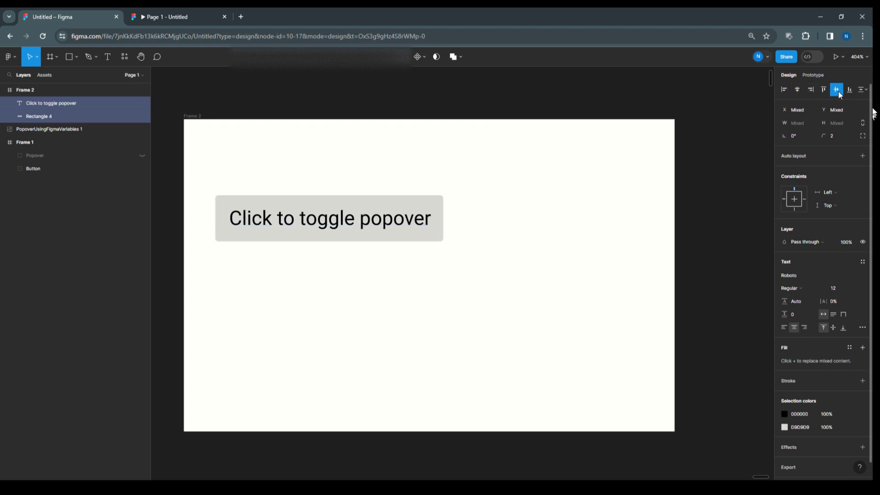
pyautogui.click(530, 179)
# Change the rectangle's fill to the teal document color 158087.
pyautogui.click(428, 214)
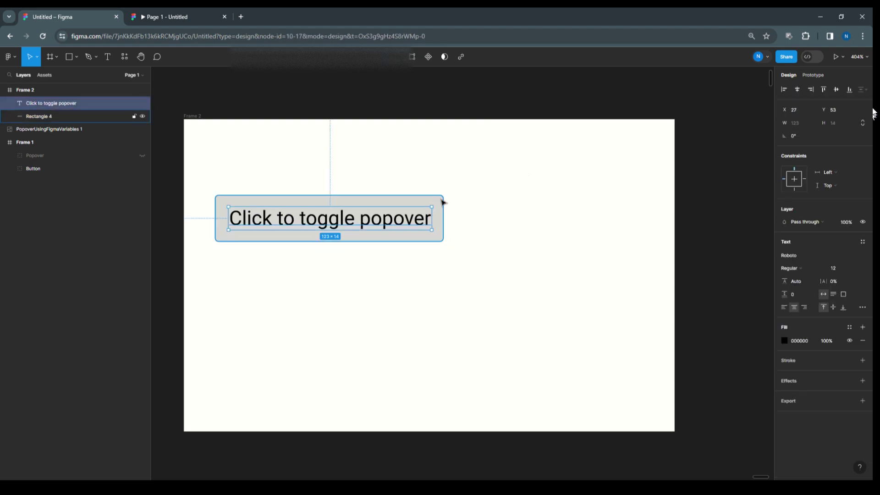
pyautogui.click(443, 202)
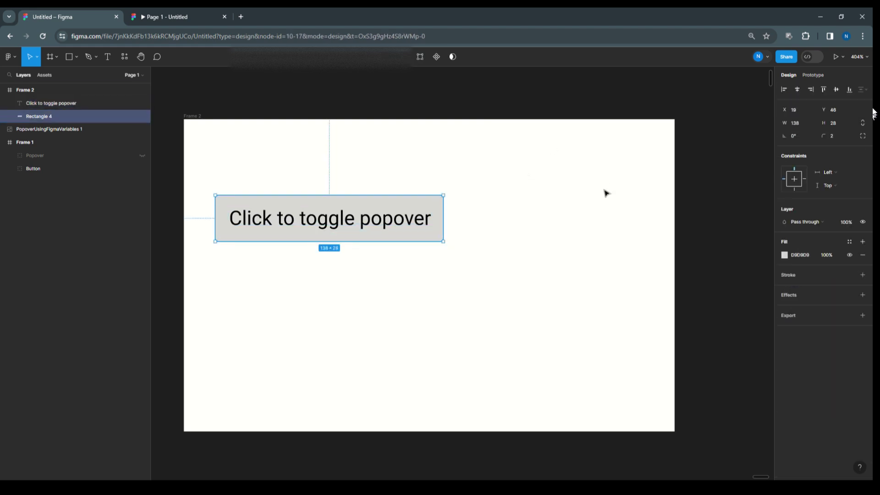
pyautogui.click(784, 256)
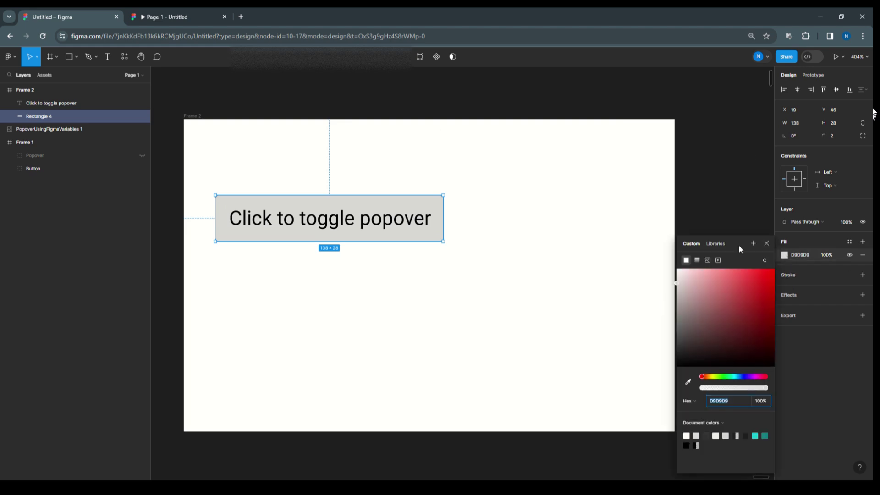
pyautogui.click(765, 436)
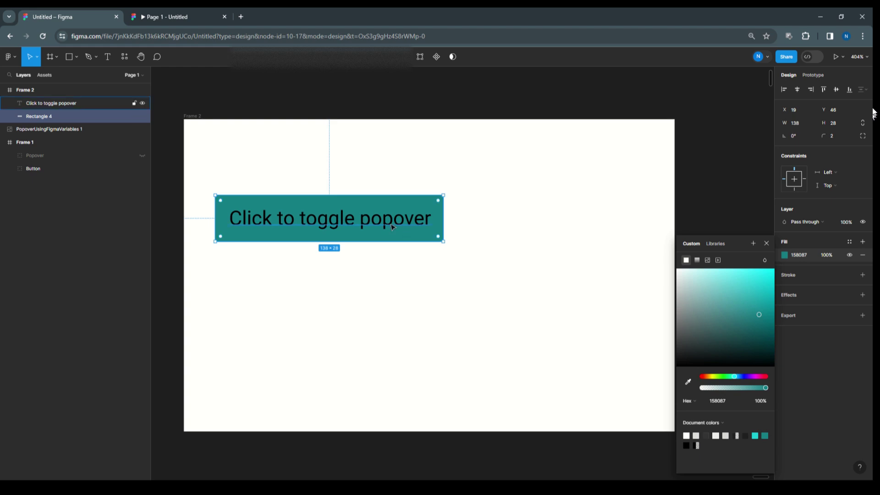
# Change the "Click to toggle popover" text fill to white FFFFFF.
pyautogui.click(385, 224)
pyautogui.click(785, 341)
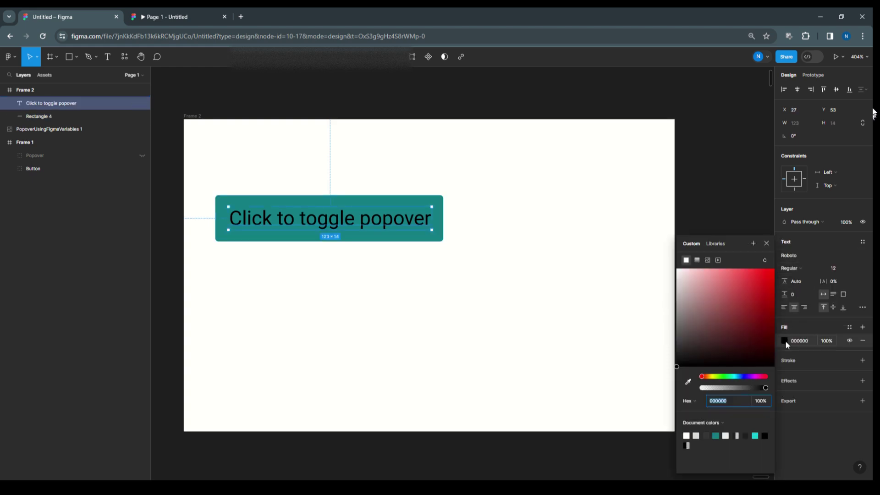
pyautogui.click(728, 435)
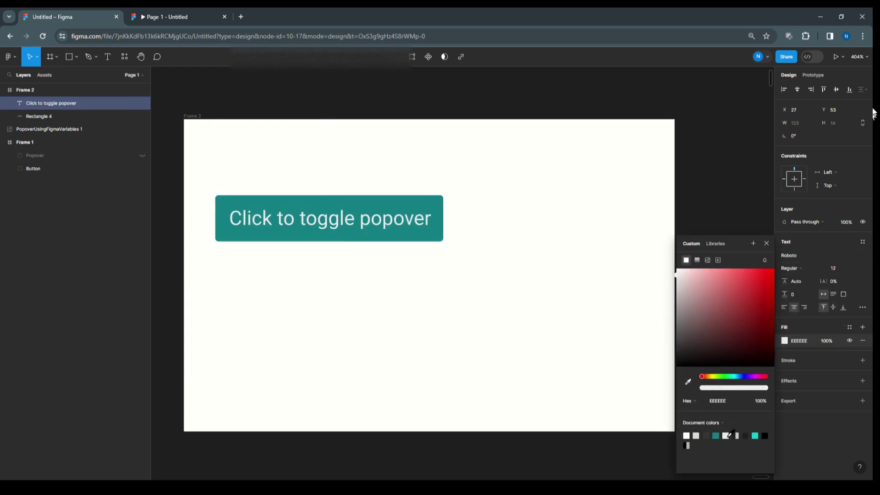
pyautogui.click(686, 435)
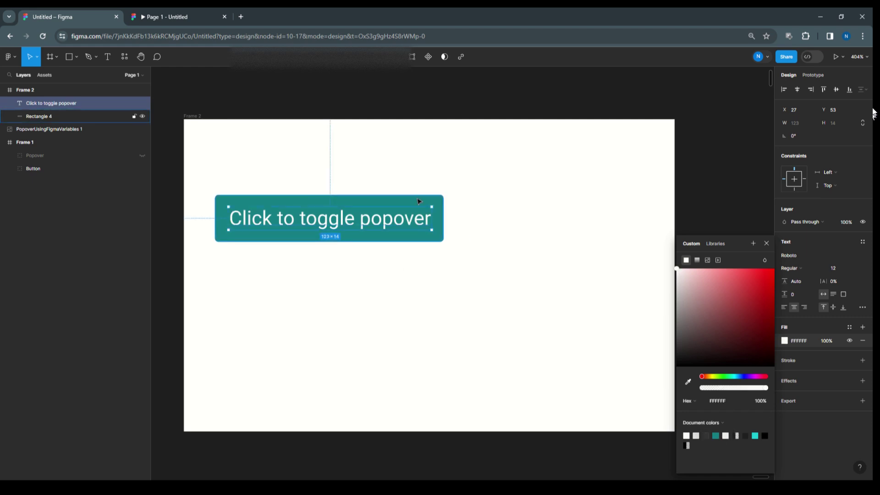
# Add an inside stroke to the button's teal rectangle and color it with the bright turquoise document color 16CCD7.
pyautogui.click(422, 237)
pyautogui.click(801, 280)
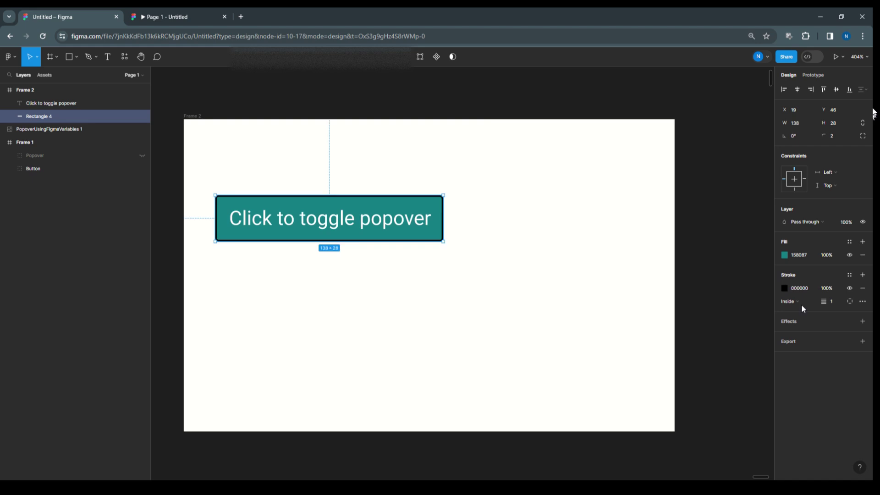
pyautogui.click(785, 289)
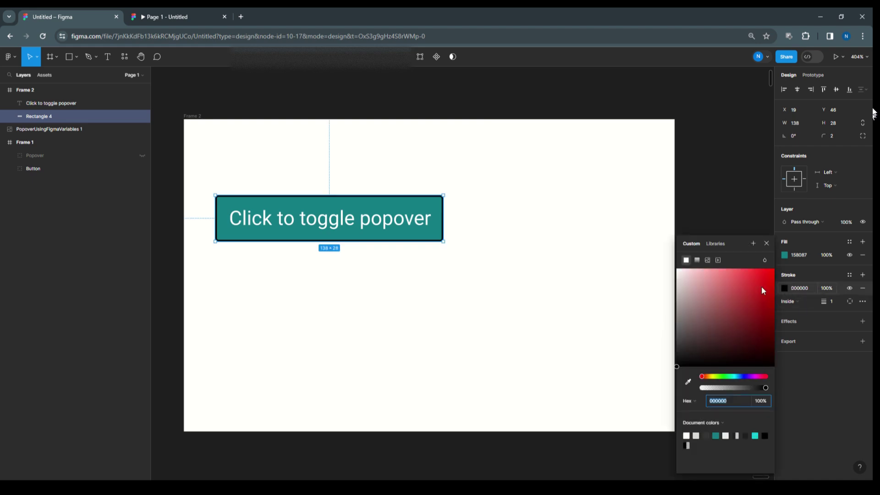
pyautogui.click(756, 435)
pyautogui.click(545, 279)
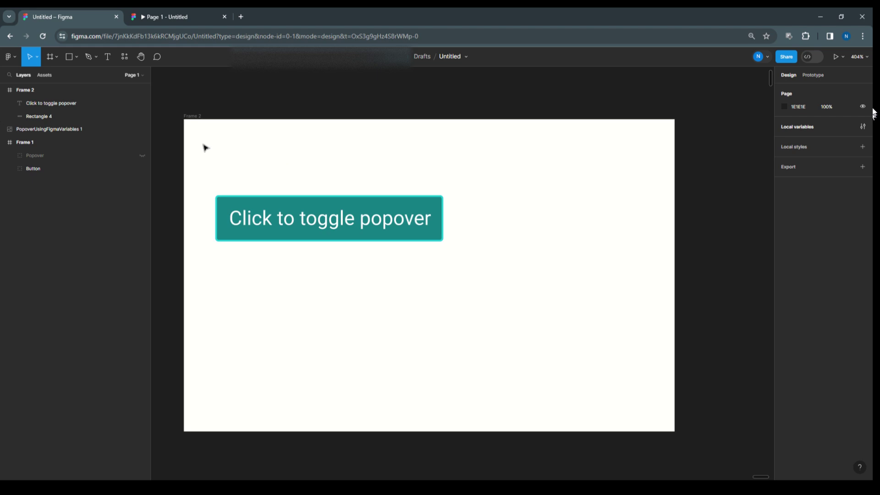
# Widen the frame around the button to about 333 by extending its right edge.
pyautogui.click(200, 119)
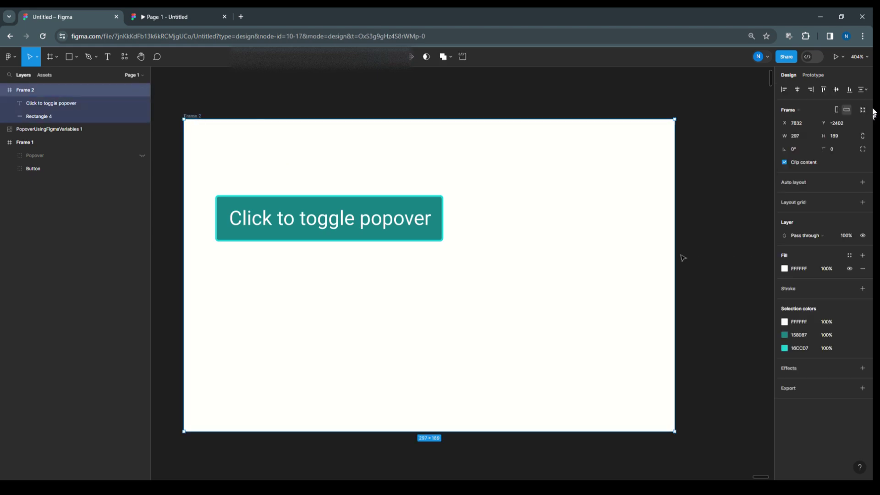
pyautogui.moveTo(675, 253); pyautogui.dragTo(733, 247)
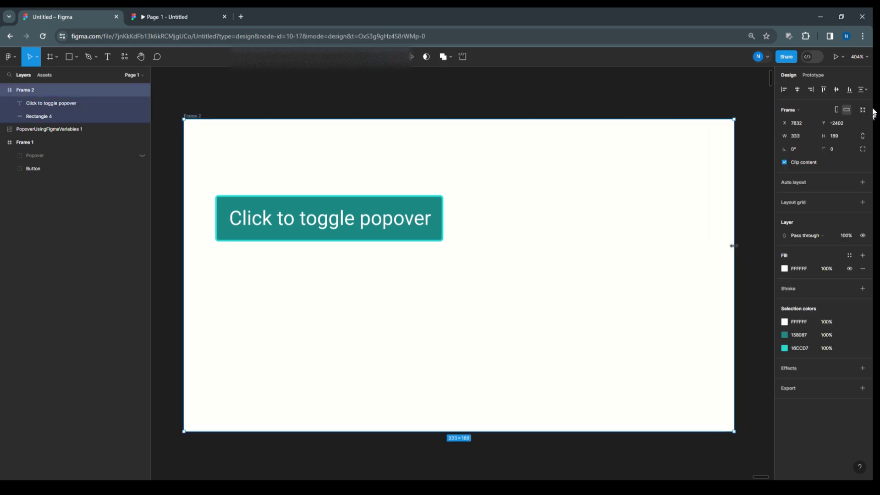
pyautogui.click(524, 104)
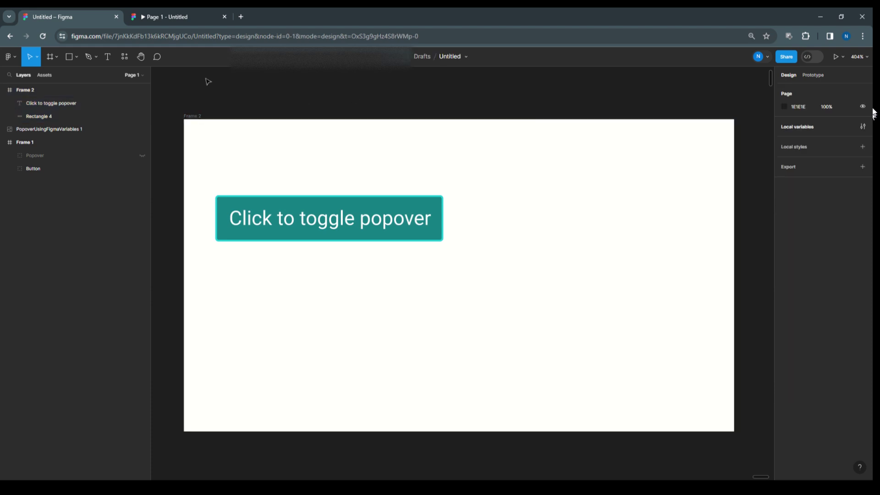
# Draw a small left-pointing triangle, about 8.5 × 8.5, with the Pen tool against the button's right edge.
pyautogui.click(95, 59)
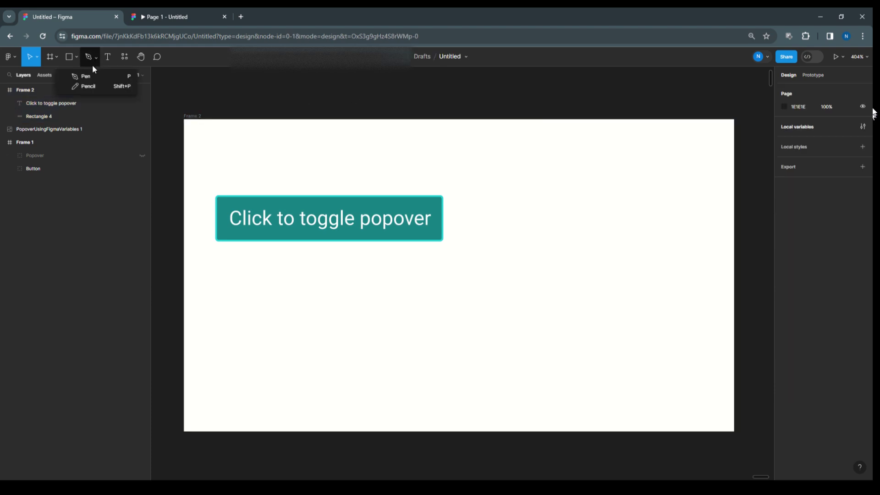
pyautogui.click(75, 73)
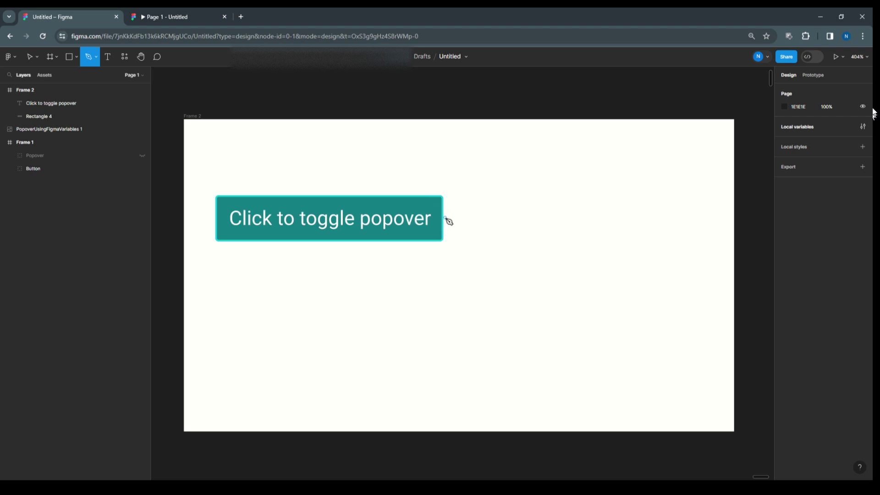
pyautogui.click(444, 216)
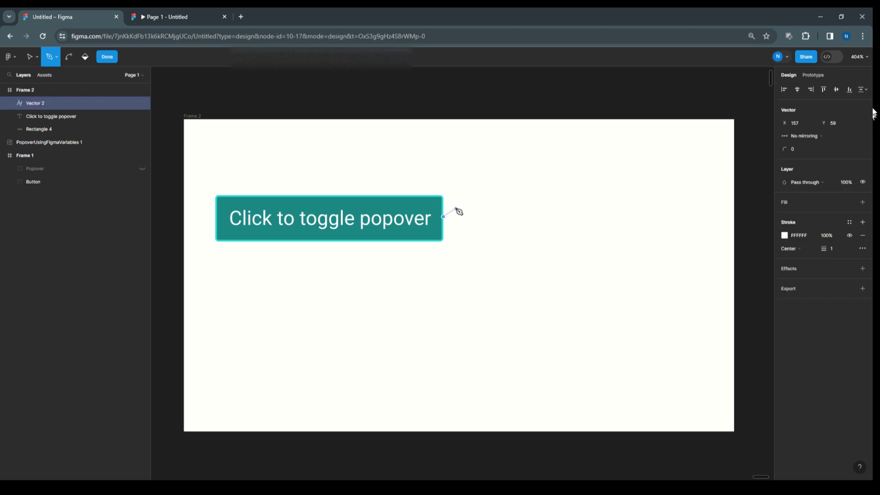
pyautogui.click(455, 208)
pyautogui.hotkey('ctrl', 'z')
pyautogui.click(457, 210)
pyautogui.moveTo(447, 221)
pyautogui.mouseDown()
pyautogui.moveTo(462, 226)
pyautogui.moveTo(450, 222)
pyautogui.mouseUp()
pyautogui.hotkey('ctrl', 'z')
pyautogui.click(457, 222)
pyautogui.press('Escape')
pyautogui.press('Escape')
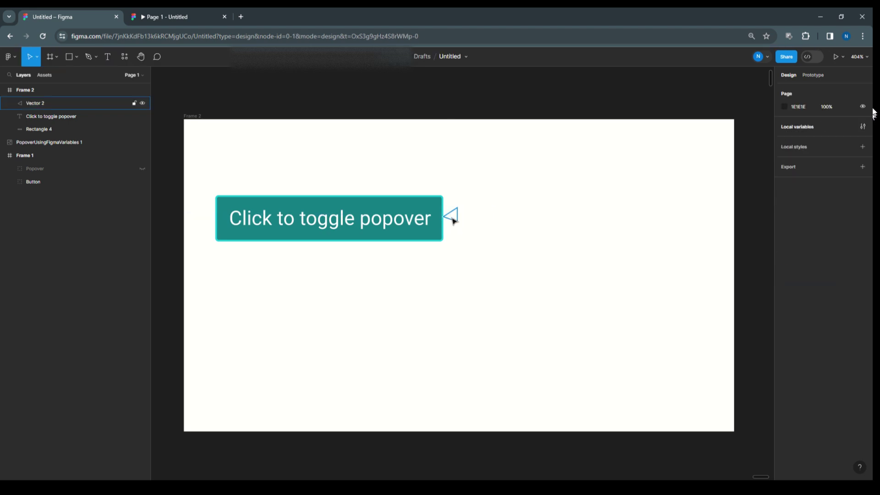
# Change the triangle's stroke to the dark gray document color 333333.
pyautogui.click(454, 221)
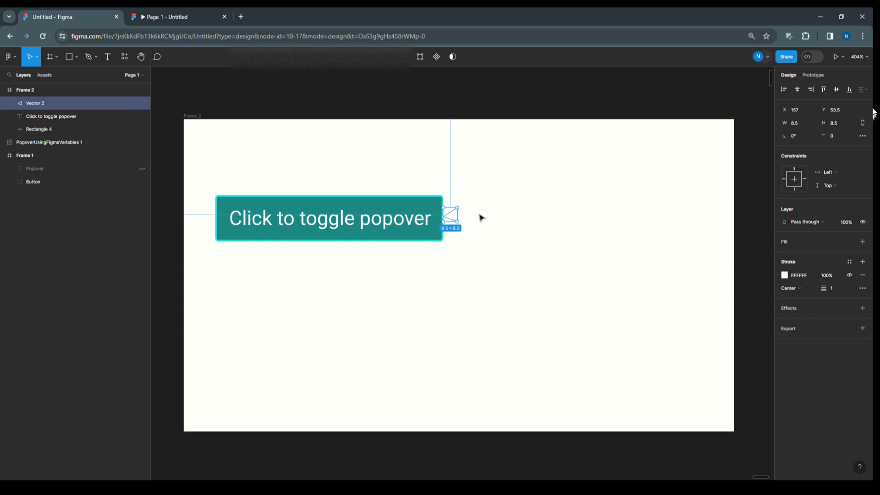
pyautogui.scroll(3, 481, 216)
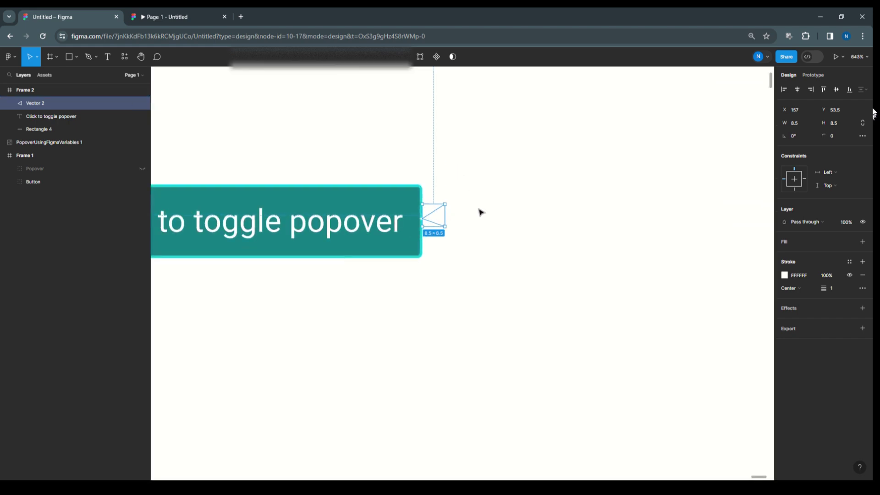
pyautogui.click(465, 208)
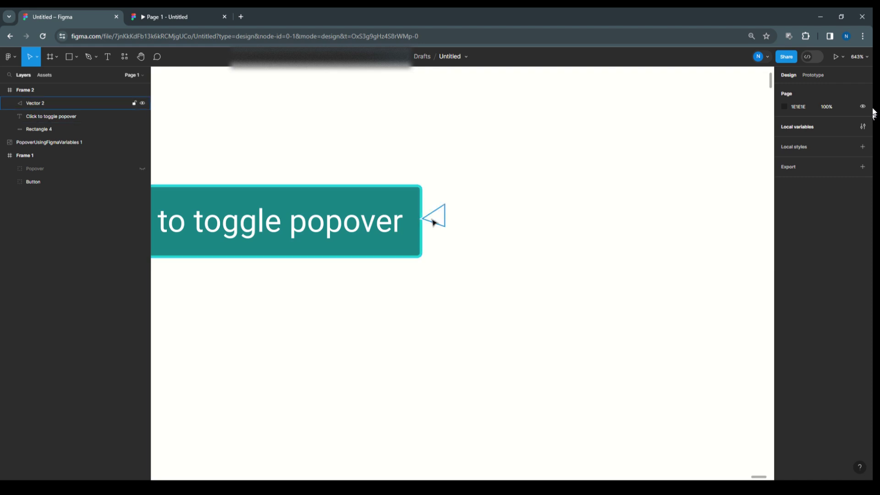
pyautogui.click(435, 220)
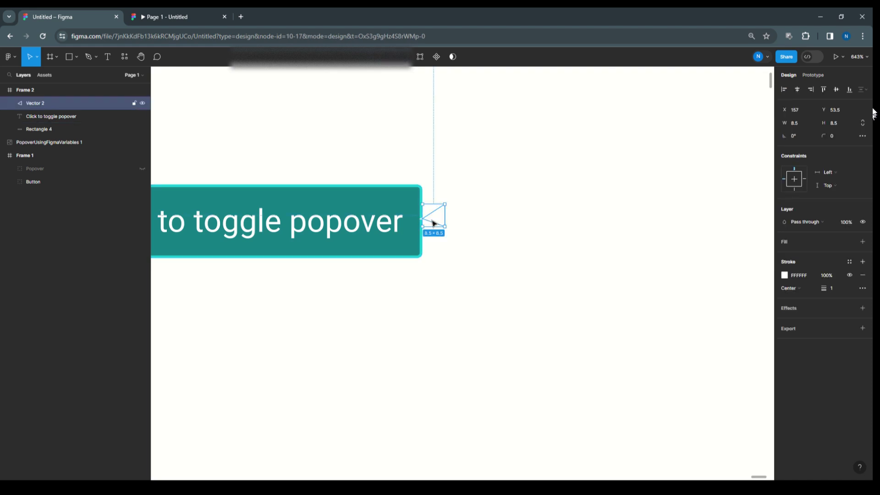
pyautogui.click(784, 275)
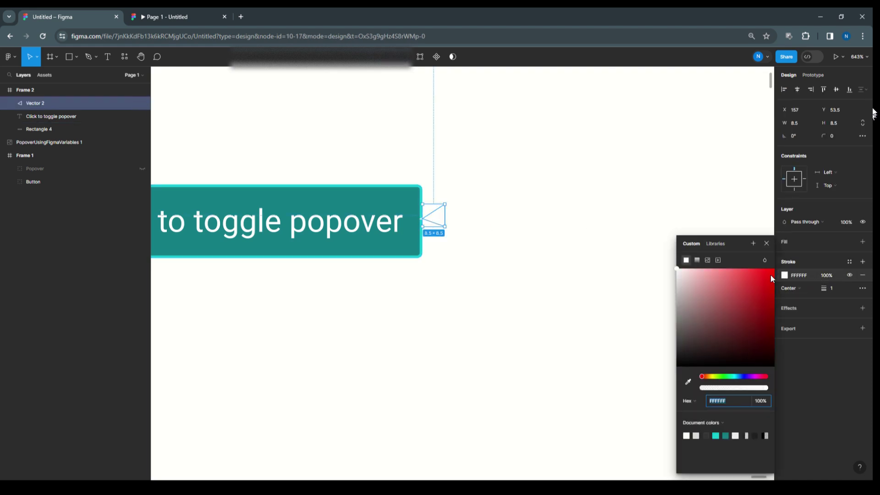
pyautogui.click(707, 435)
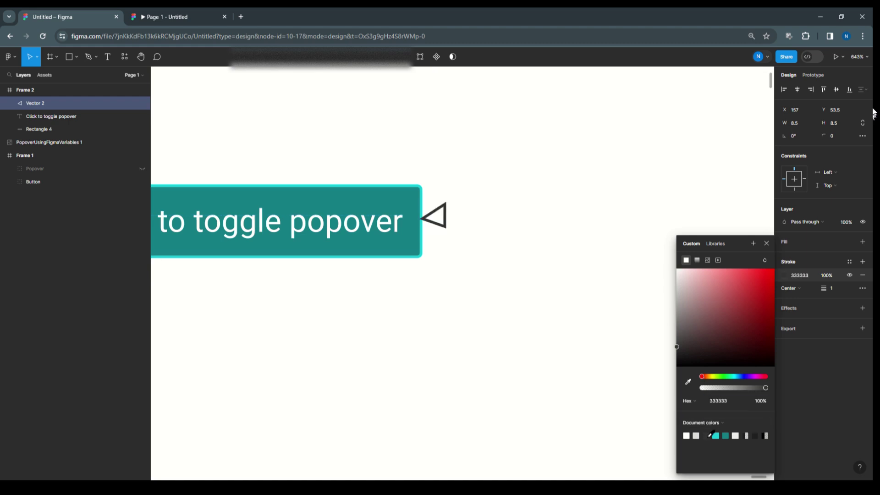
pyautogui.click(581, 271)
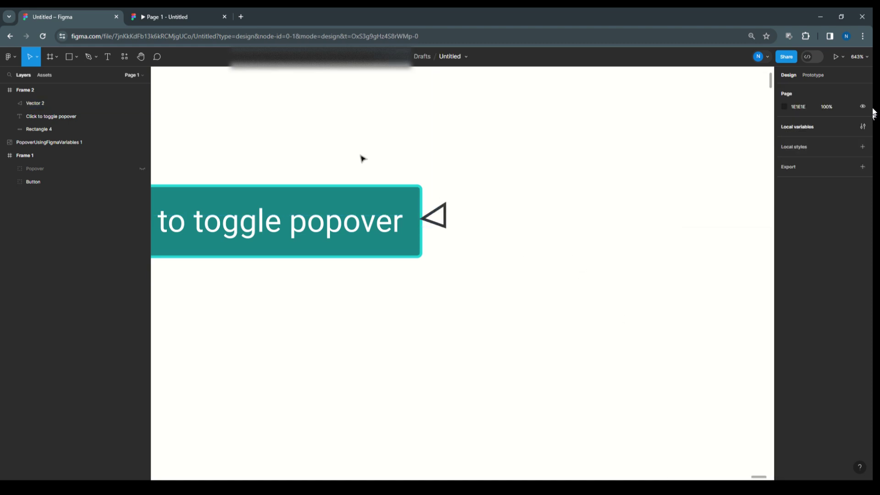
# Draw a rectangle about 99 wide directly right of the triangle and set its height to 43.
pyautogui.click(77, 57)
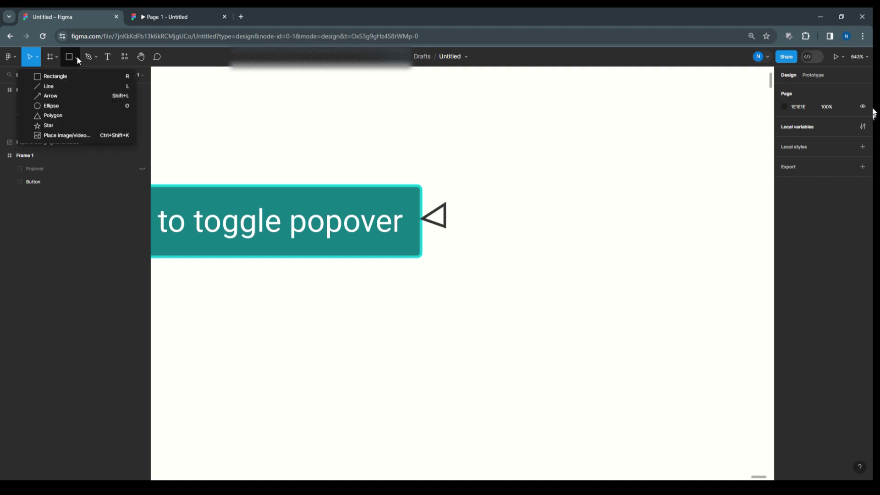
pyautogui.click(64, 76)
pyautogui.moveTo(448, 186); pyautogui.dragTo(711, 274)
pyautogui.moveTo(551, 224); pyautogui.dragTo(547, 221)
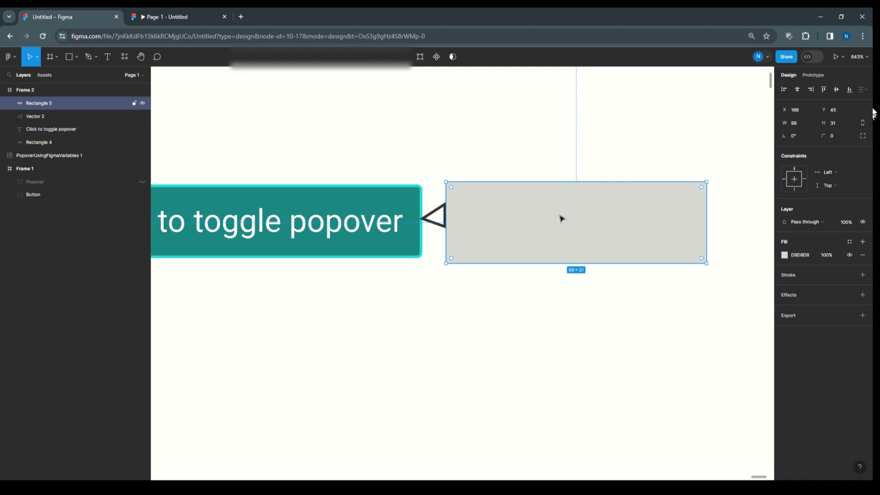
pyautogui.click(835, 125)
pyautogui.press('Return')
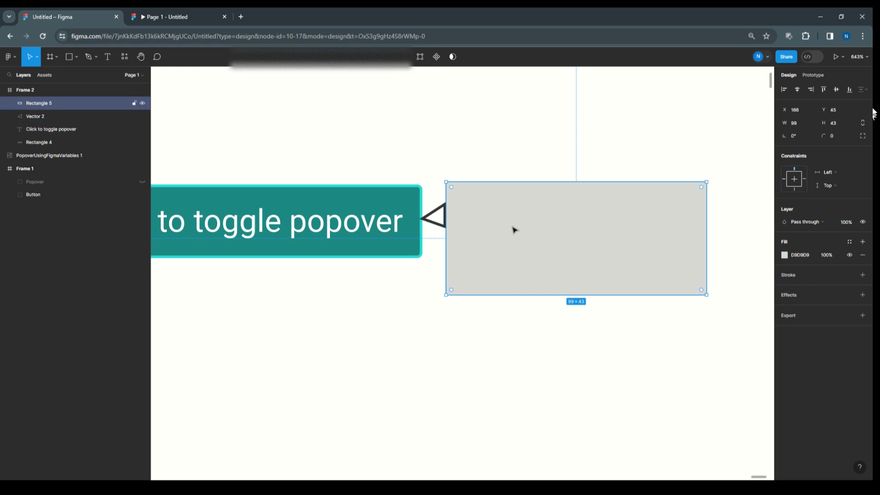
# Align the triangle and the new gray rectangle on their vertical centers.
pyautogui.keyDown('shift'); pyautogui.click(40, 116); pyautogui.keyUp('shift')
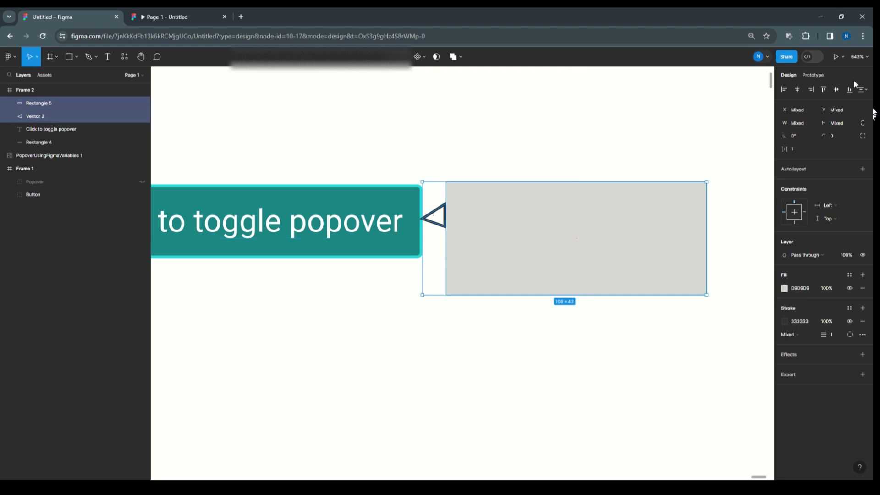
pyautogui.click(837, 90)
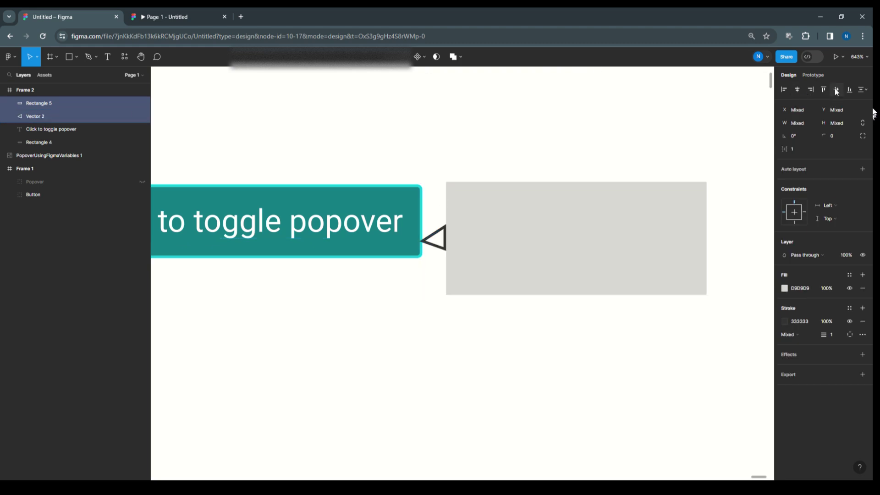
pyautogui.click(550, 237)
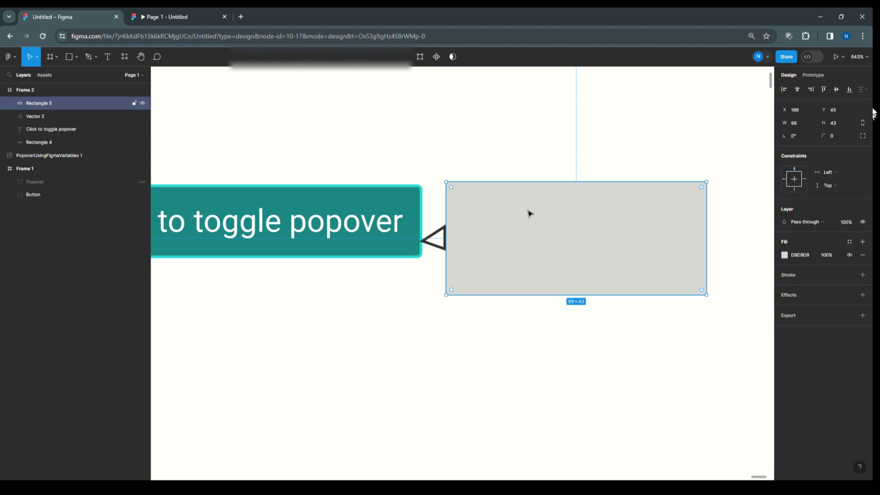
pyautogui.click(563, 157)
# Give the gray rectangle a corner radius of 2 and a drop shadow.
pyautogui.click(531, 215)
pyautogui.click(841, 136)
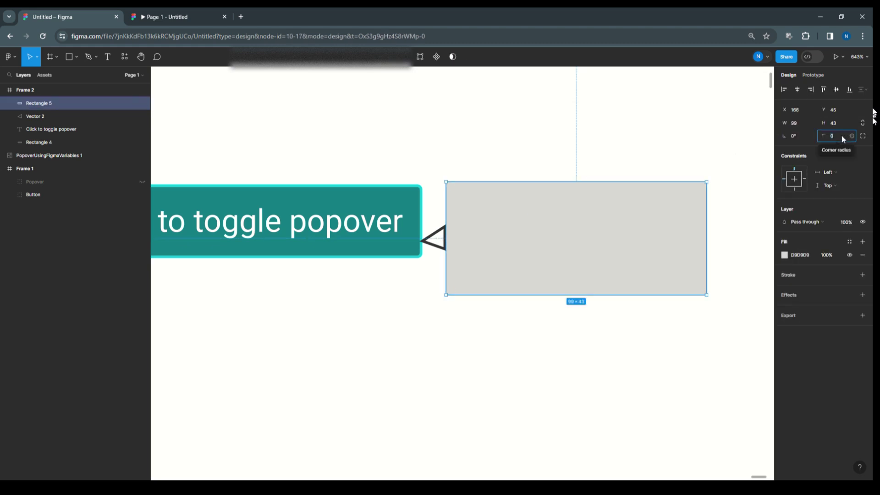
pyautogui.write('2')
pyautogui.click(656, 133)
pyautogui.click(558, 207)
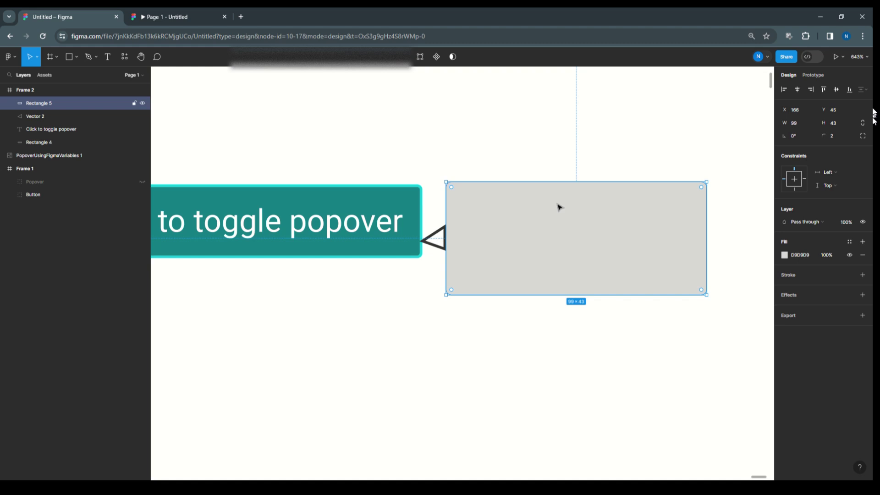
pyautogui.click(800, 296)
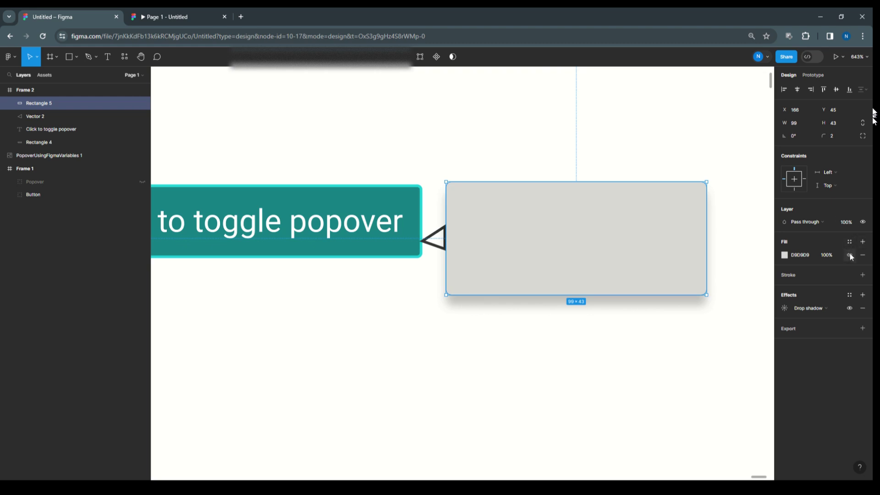
# Add a stroke to the gray rectangle and set its color to DDDDDD.
pyautogui.click(787, 275)
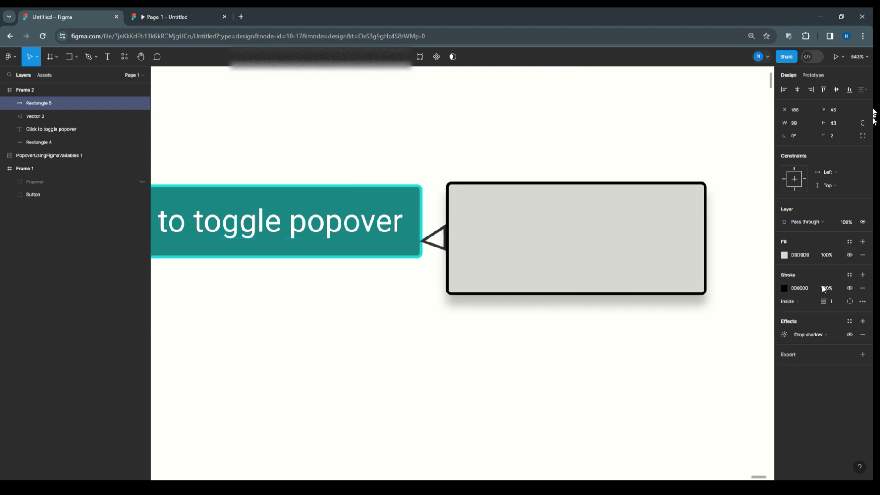
pyautogui.click(785, 288)
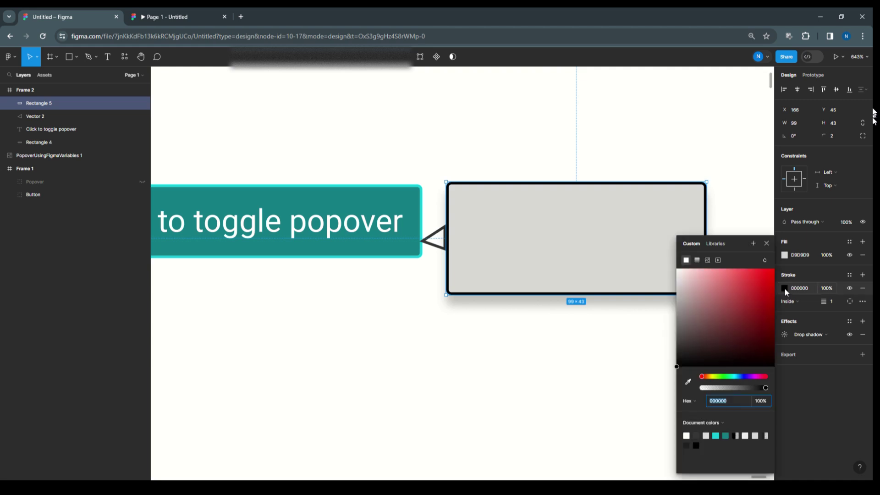
pyautogui.click(721, 405)
pyautogui.write('dddddd')
pyautogui.press('Return')
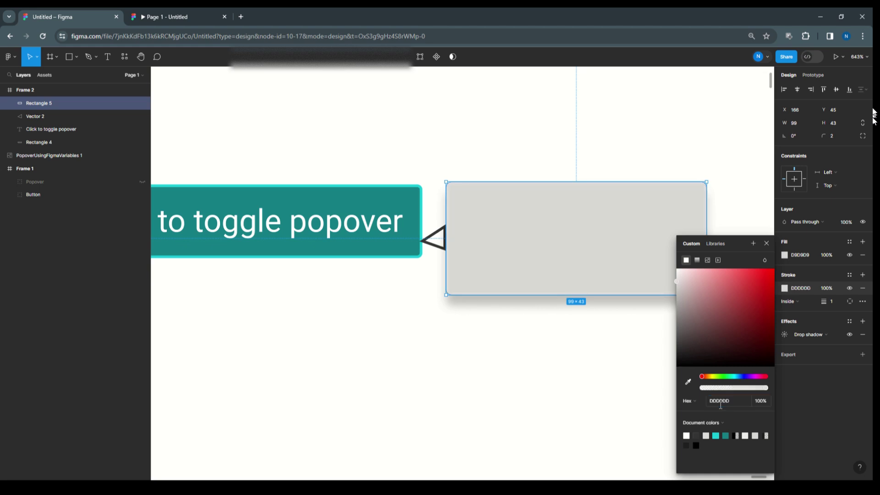
pyautogui.click(632, 146)
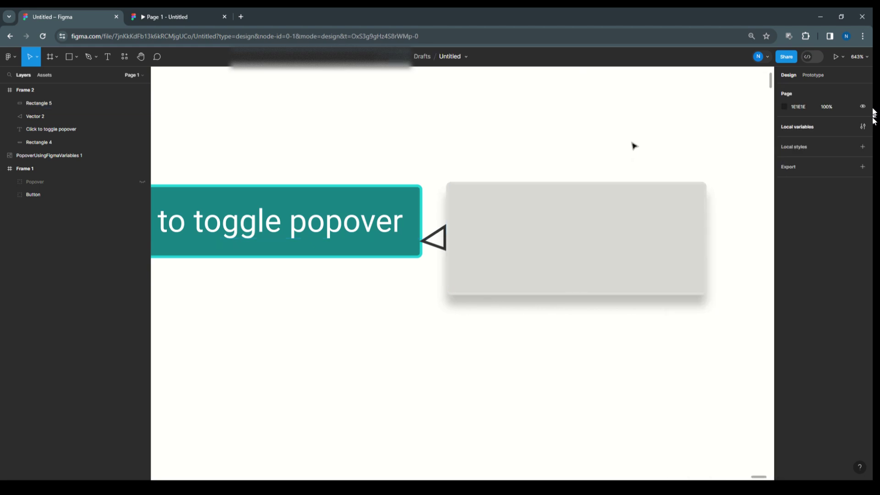
# Hide the fill of the popover rectangle beside the triangle.
pyautogui.click(567, 217)
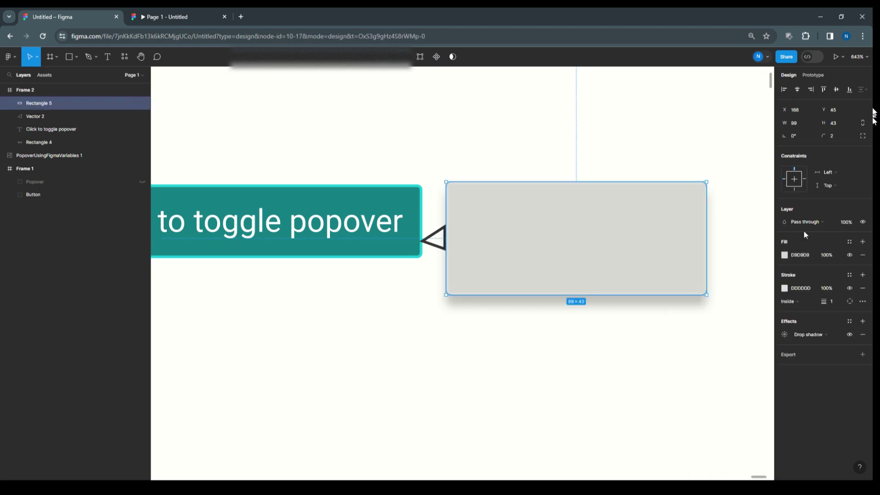
pyautogui.click(850, 256)
pyautogui.click(584, 125)
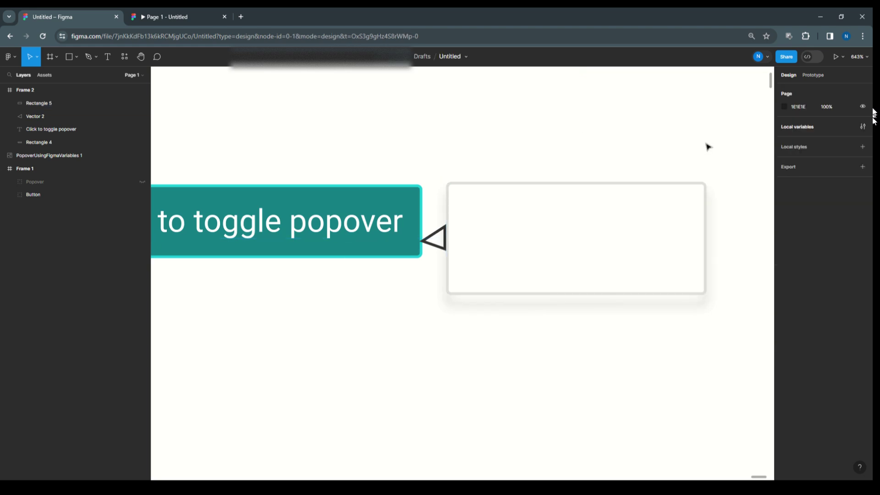
# Change the triangle's stroke to the white document color FFFFFF.
pyautogui.click(441, 245)
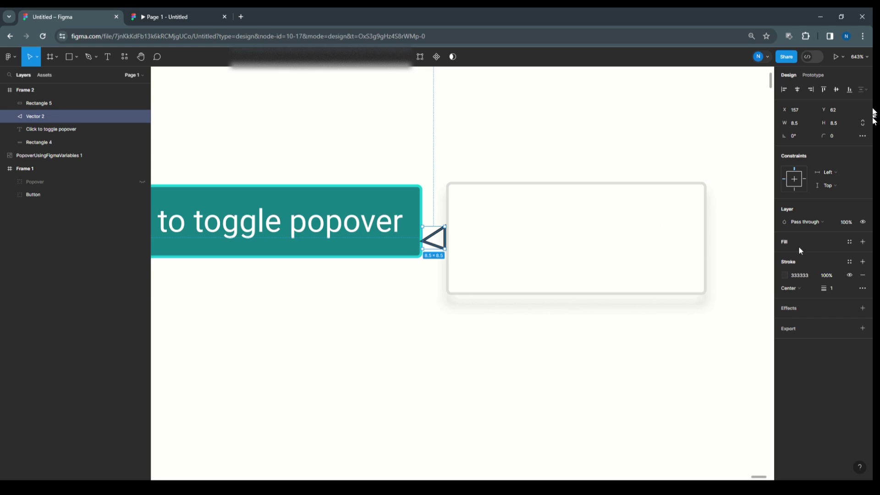
pyautogui.click(787, 275)
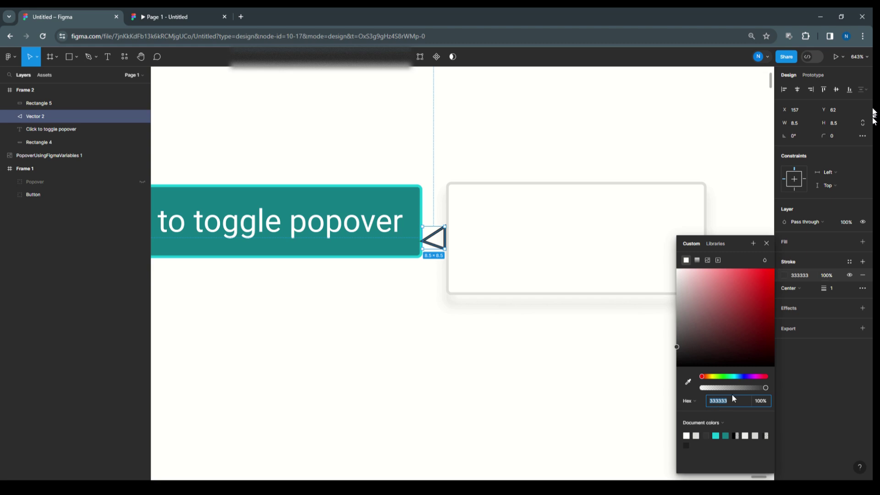
pyautogui.press('BackSpace')
pyautogui.write('fff')
pyautogui.click(687, 435)
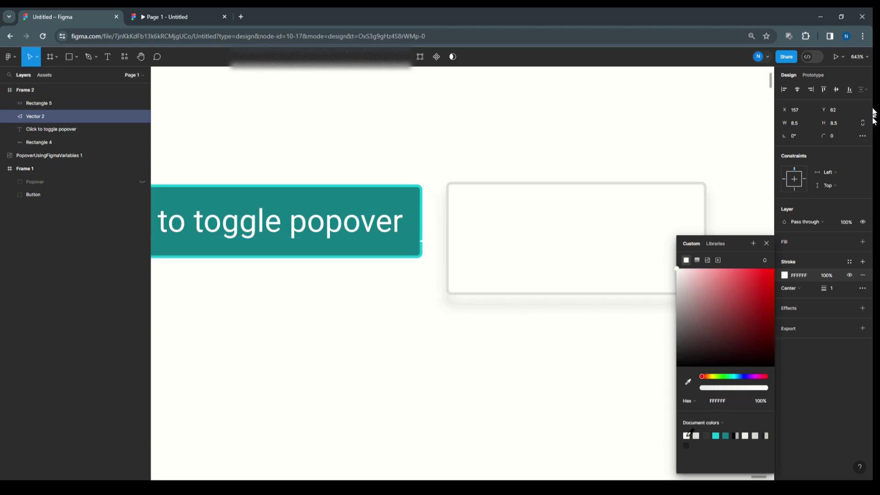
# Add a fill to the pointer triangle and set its color to white FFFFFF.
pyautogui.click(475, 164)
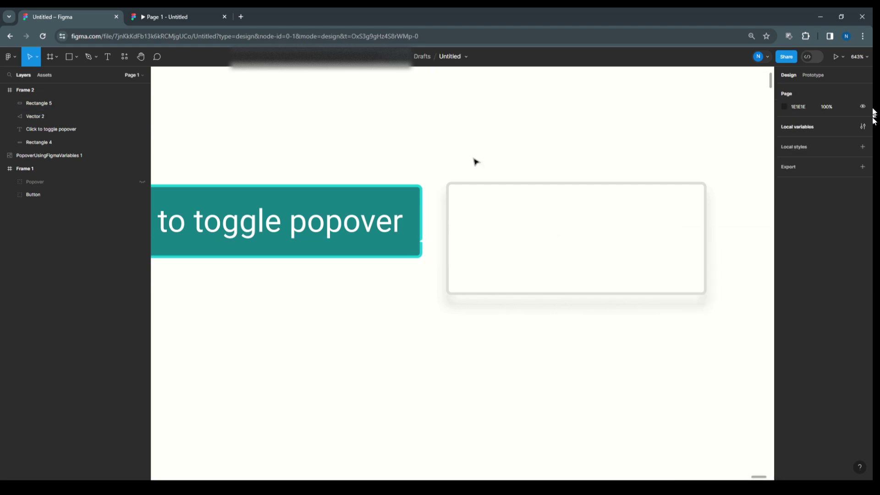
pyautogui.click(443, 239)
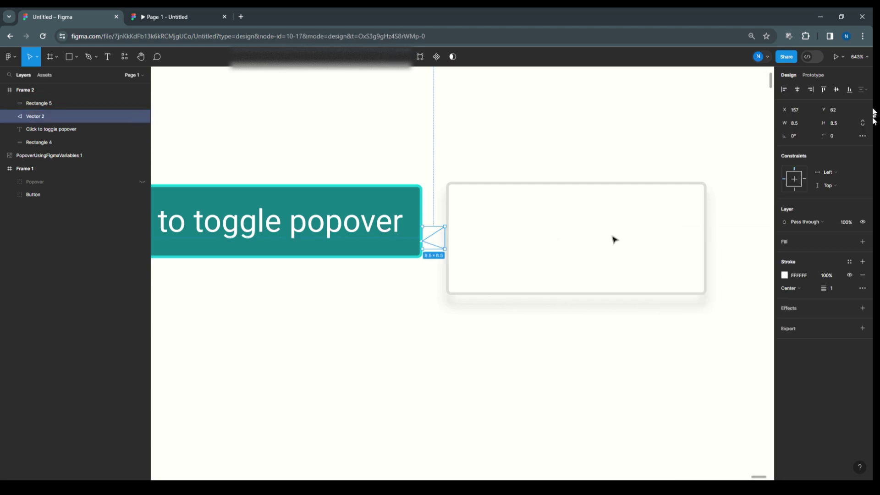
pyautogui.click(791, 241)
pyautogui.click(785, 255)
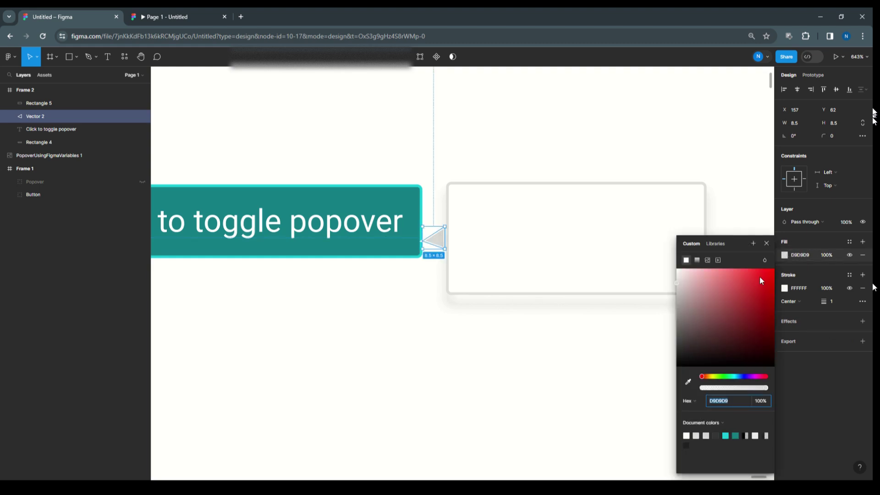
pyautogui.click(479, 345)
# Move the triangle onto the teal button's edge and shift the popover rectangle closer to the button.
pyautogui.click(430, 240)
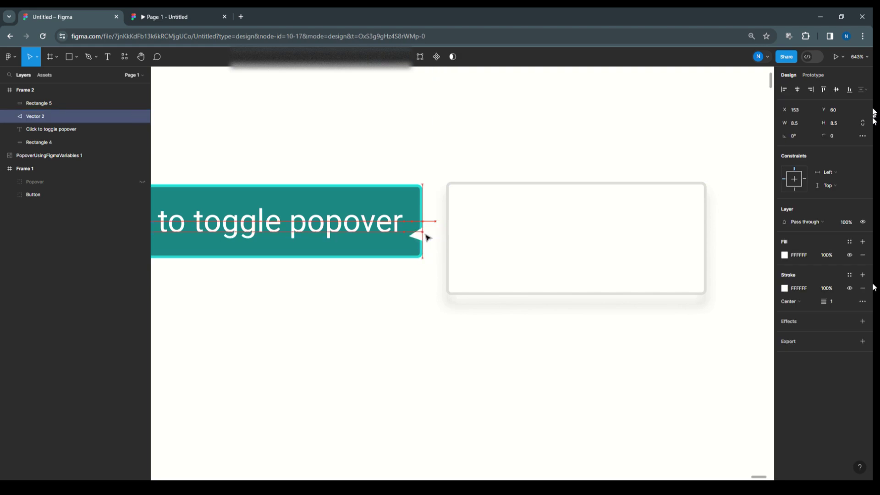
pyautogui.press('Escape')
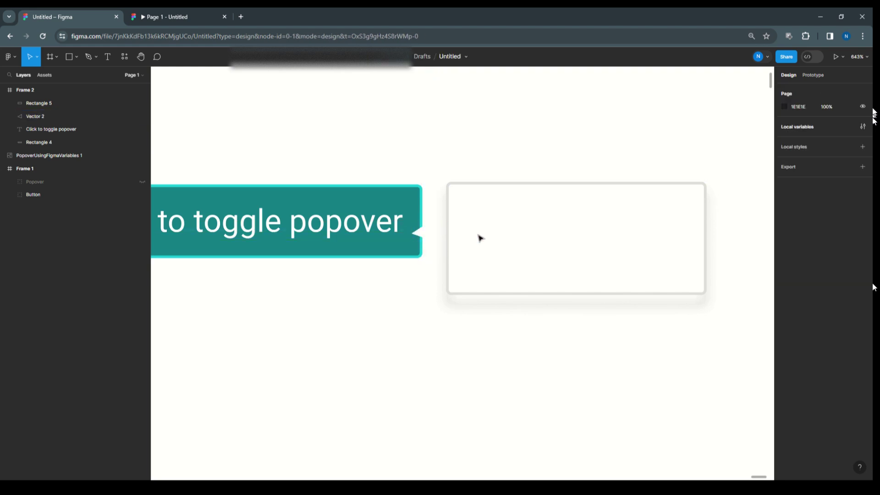
pyautogui.click(471, 238)
pyautogui.press('Left')
pyautogui.press('Left')
pyautogui.press('Left')
pyautogui.press('Left')
pyautogui.press('Left')
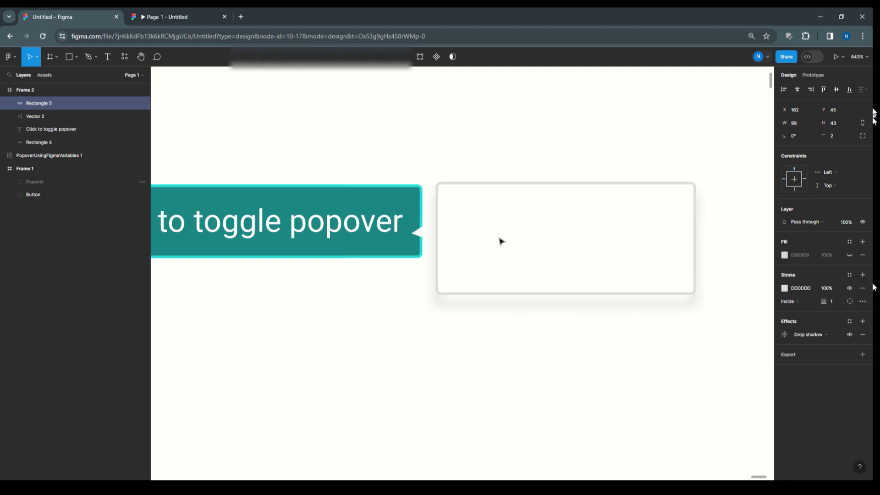
pyautogui.moveTo(495, 240); pyautogui.dragTo(465, 235)
# Shrink the pointer triangle to 3 × 4 so it fits between the button and the popover rectangle.
pyautogui.click(433, 228)
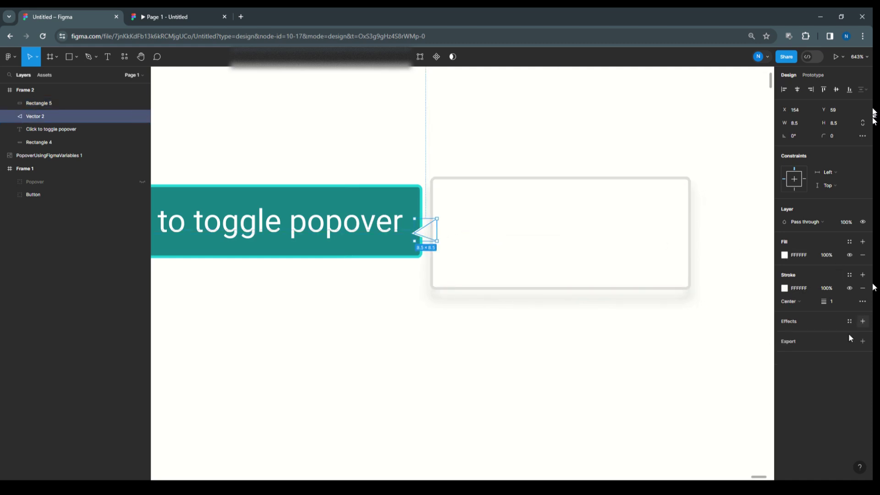
pyautogui.scroll(6, 467, 213)
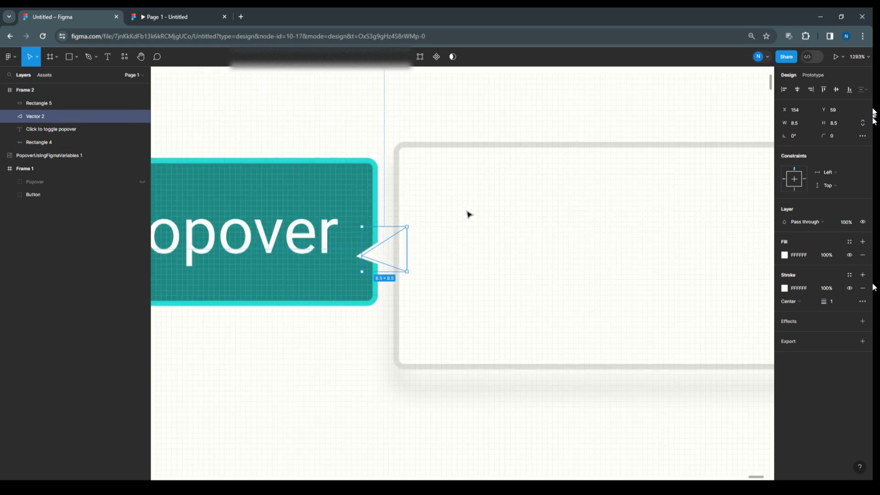
pyautogui.moveTo(347, 333); pyautogui.dragTo(309, 308)
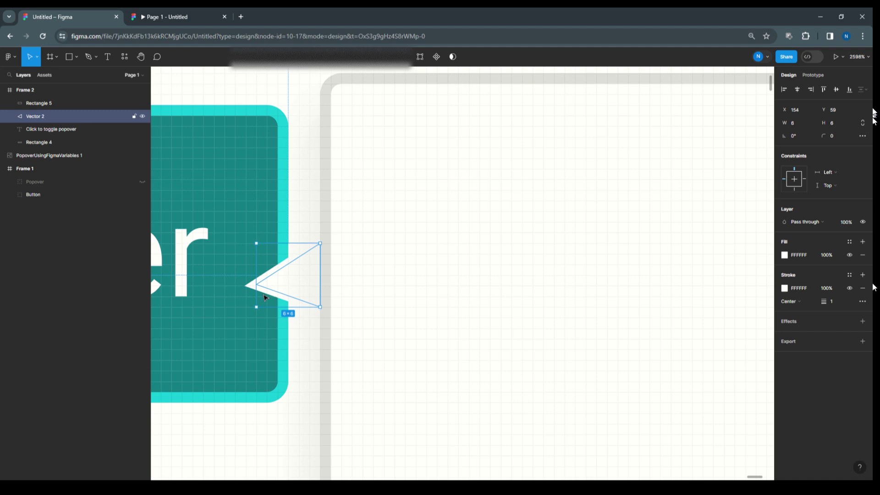
pyautogui.moveTo(255, 243); pyautogui.dragTo(278, 254)
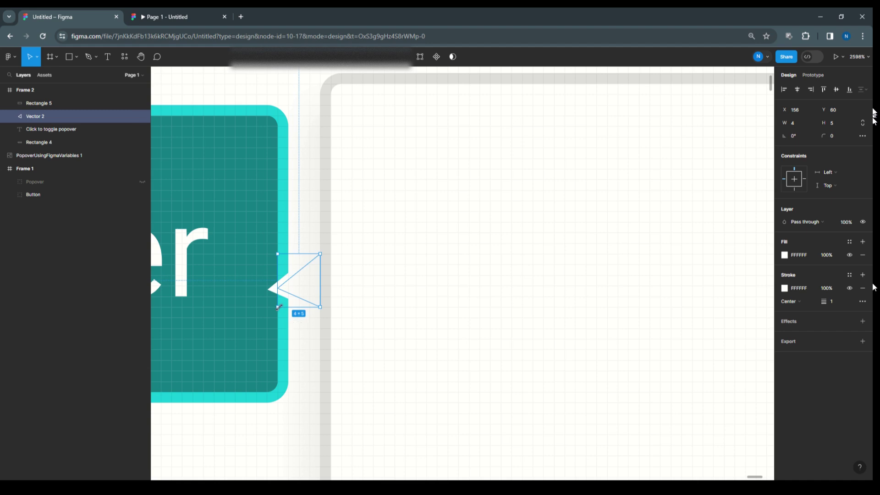
pyautogui.moveTo(282, 307); pyautogui.dragTo(283, 295)
pyautogui.click(321, 290)
pyautogui.click(298, 283)
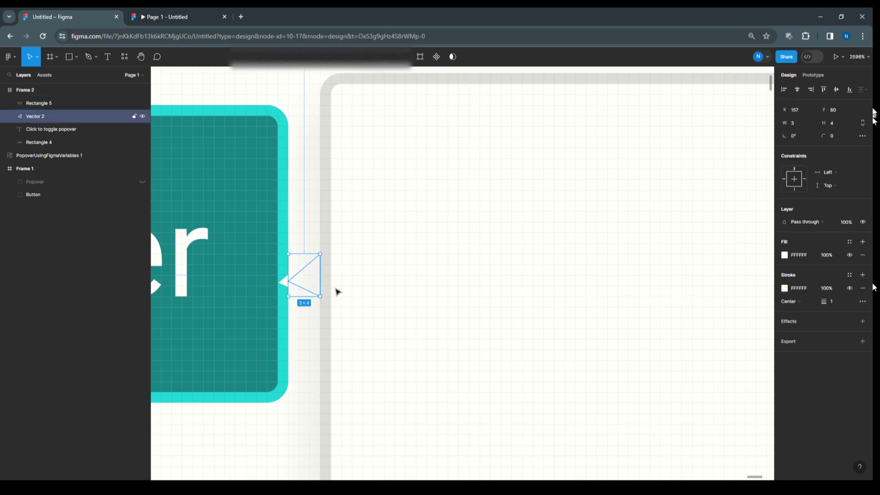
# Add a drop shadow to the pointer triangle.
pyautogui.click(800, 323)
pyautogui.click(483, 291)
pyautogui.scroll(-5, 431, 271)
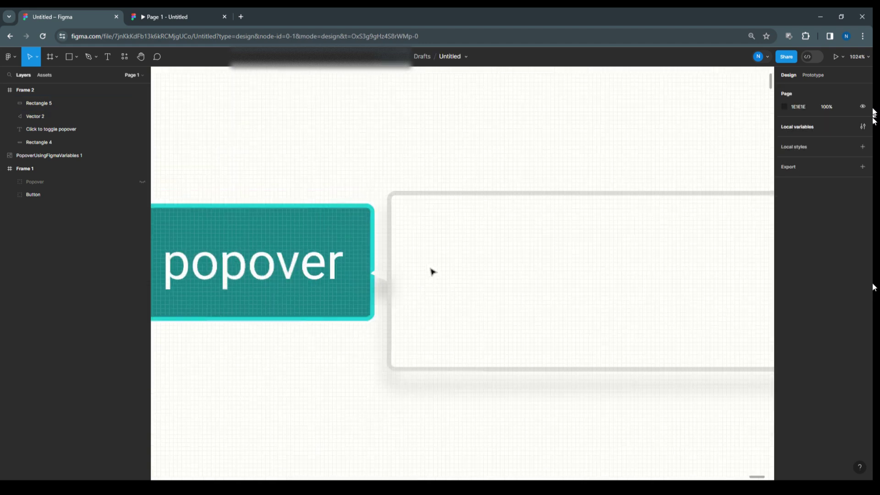
pyautogui.click(382, 274)
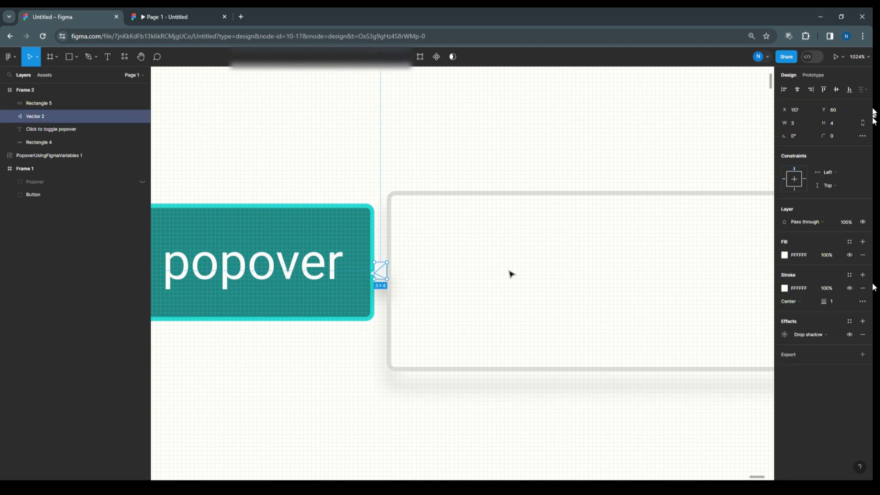
# Draw a 97-wide header rectangle along the inside top of the popover box and set its height to 16.
pyautogui.scroll(2, 541, 276)
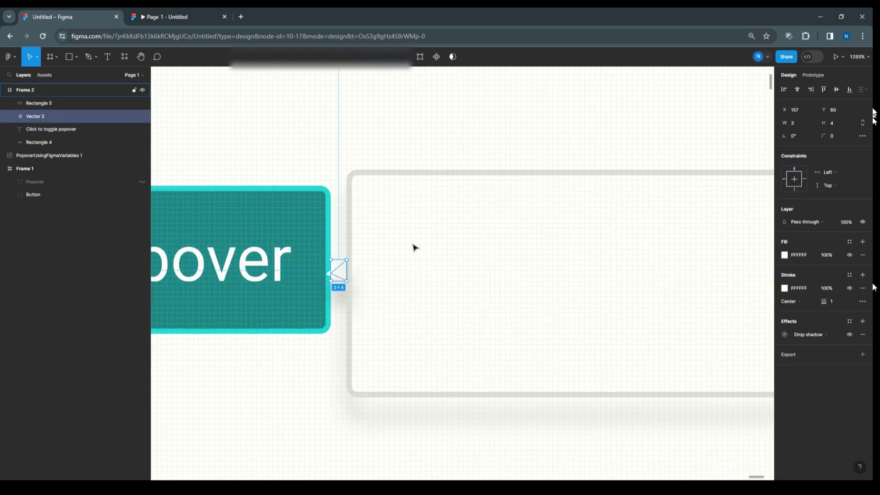
pyautogui.scroll(5, 414, 246)
pyautogui.scroll(-3, 414, 248)
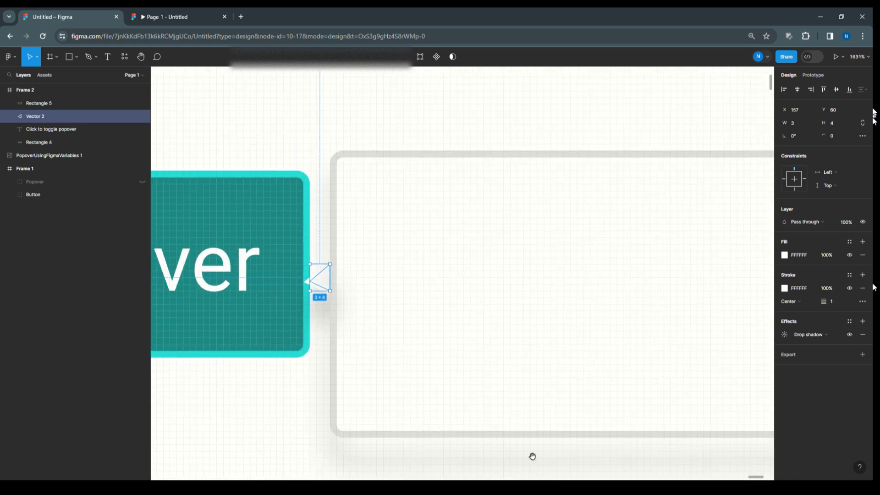
pyautogui.moveTo(548, 460); pyautogui.dragTo(403, 415)
pyautogui.scroll(-3, 338, 321)
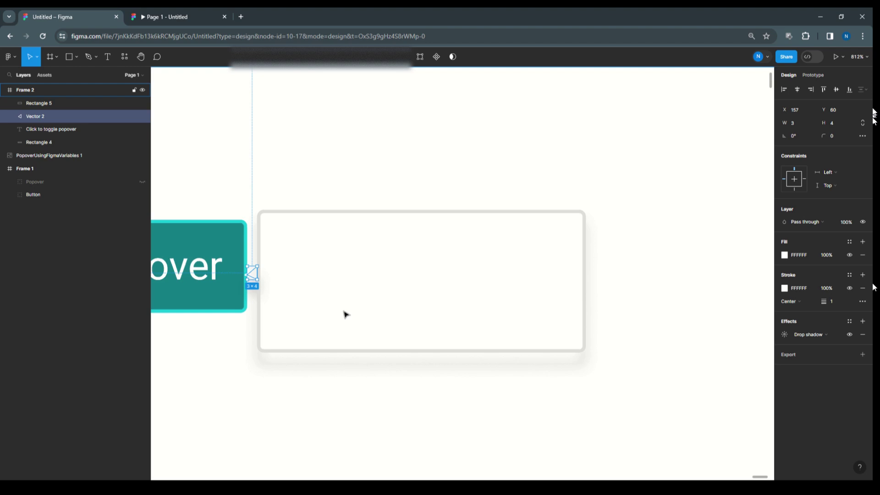
pyautogui.click(616, 242)
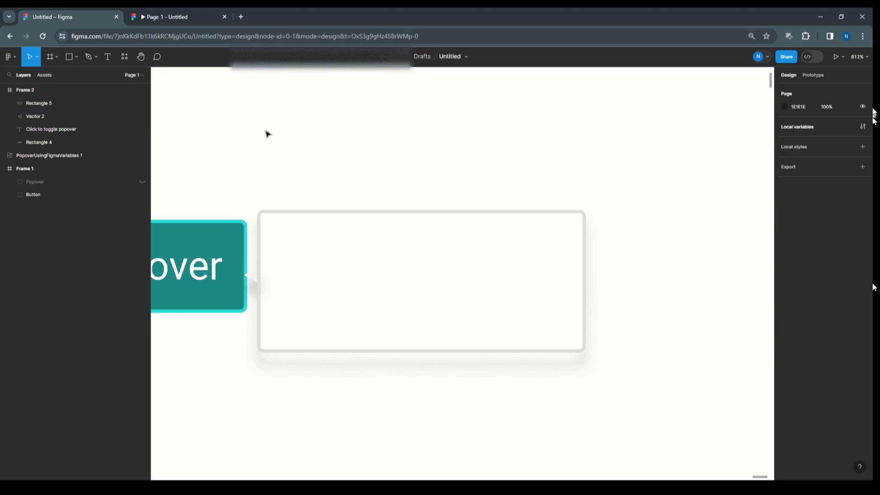
pyautogui.click(75, 57)
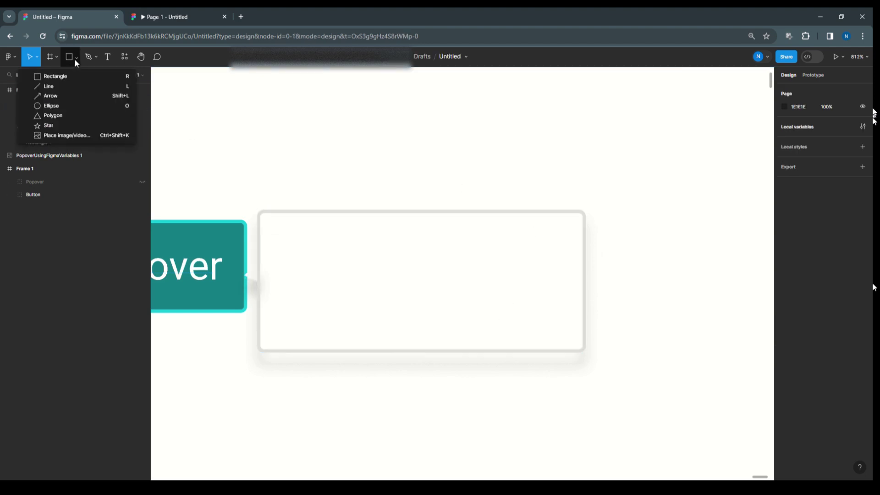
pyautogui.click(66, 77)
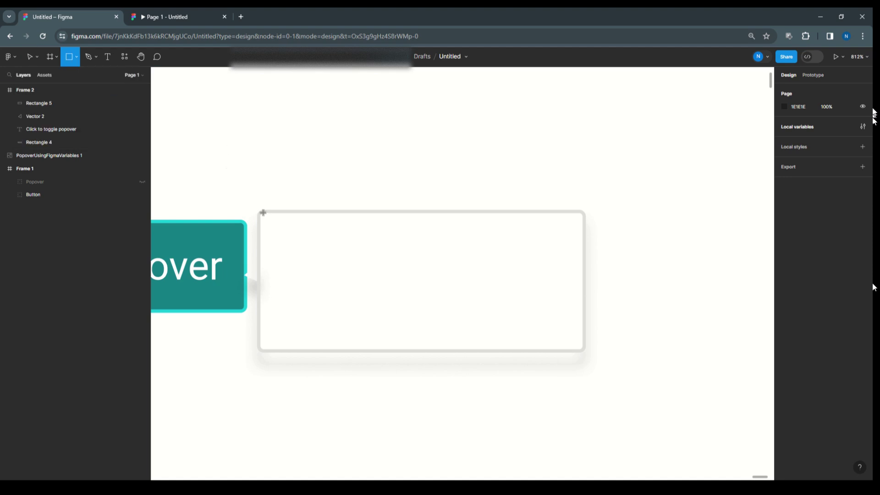
pyautogui.moveTo(262, 213)
pyautogui.mouseDown()
pyautogui.moveTo(322, 250)
pyautogui.moveTo(517, 257)
pyautogui.moveTo(582, 247)
pyautogui.mouseUp()
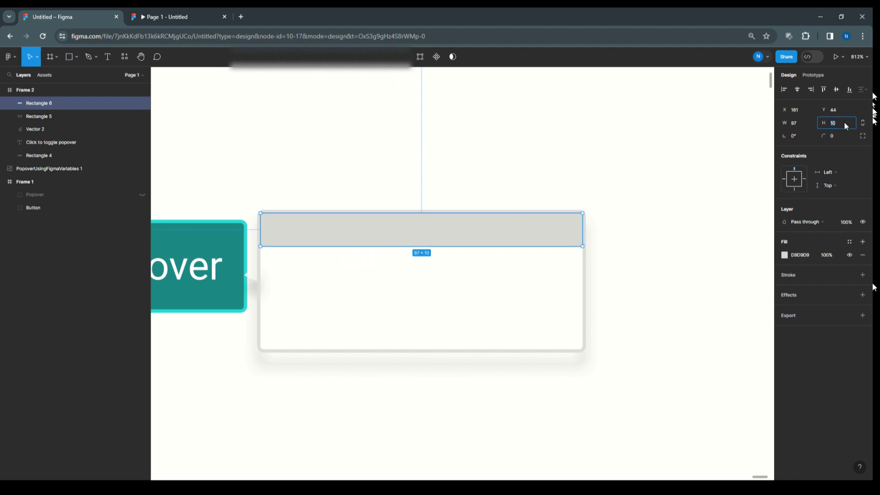
pyautogui.press('Return')
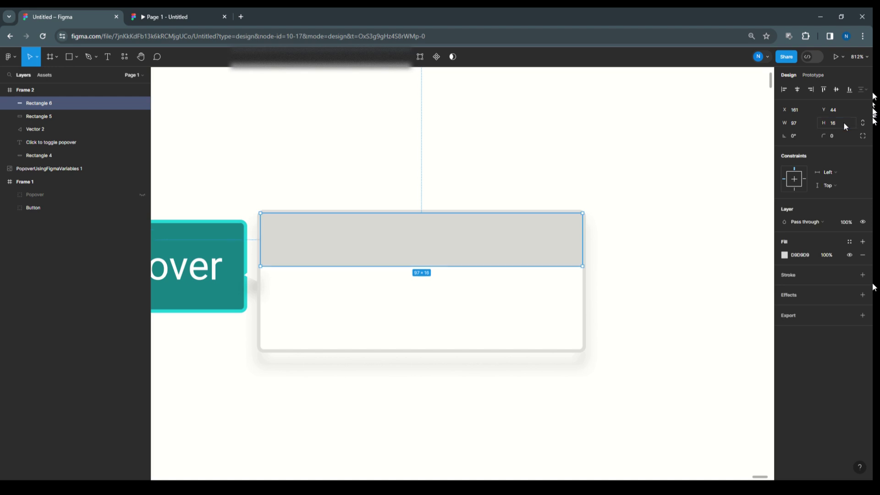
pyautogui.click(651, 225)
# Set the header rectangle's fill color to EEEEEE.
pyautogui.click(538, 241)
pyautogui.click(785, 255)
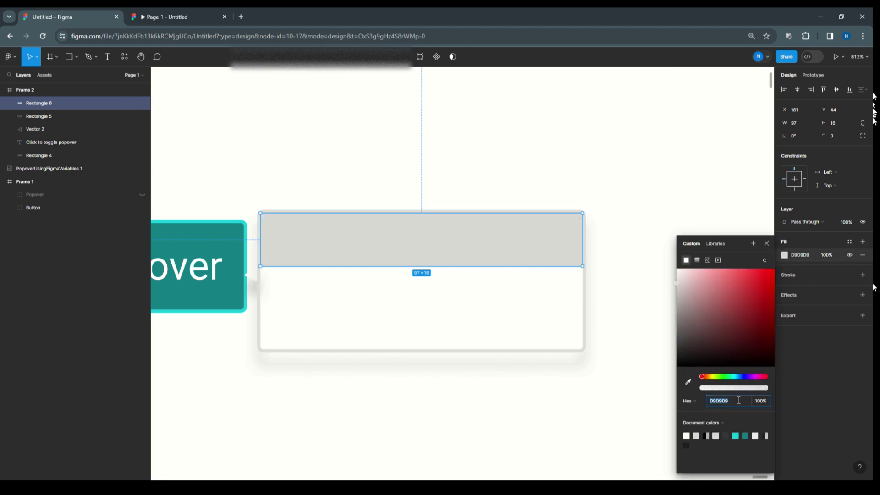
pyautogui.write('eeeeee')
pyautogui.press('Return')
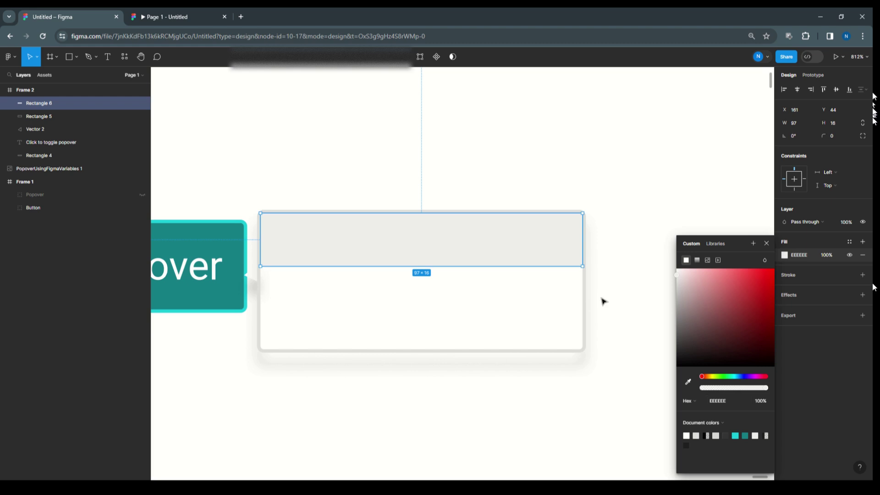
pyautogui.click(628, 248)
# Edit the header rectangle's individual corner radius values, starting with the top-left corner.
pyautogui.click(512, 235)
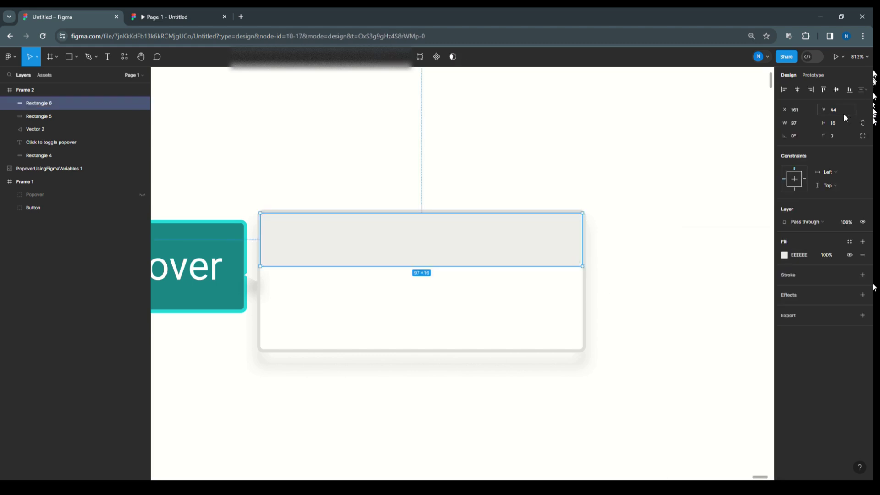
pyautogui.click(530, 110)
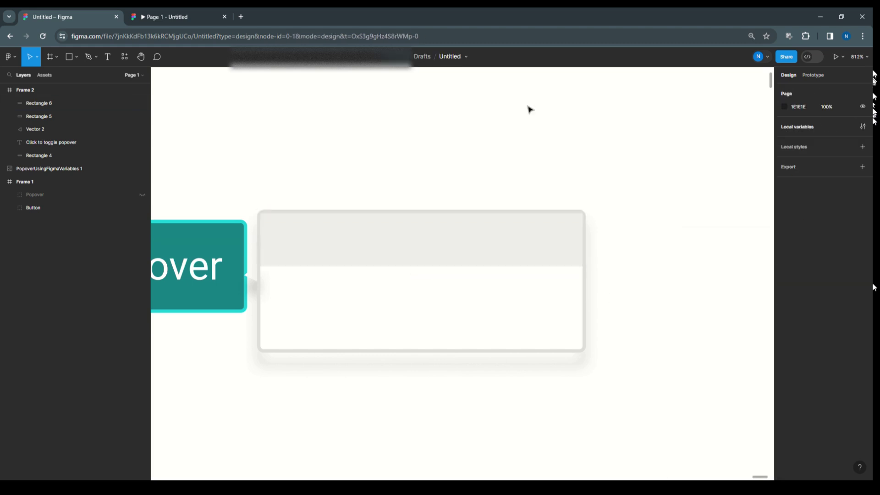
pyautogui.click(481, 226)
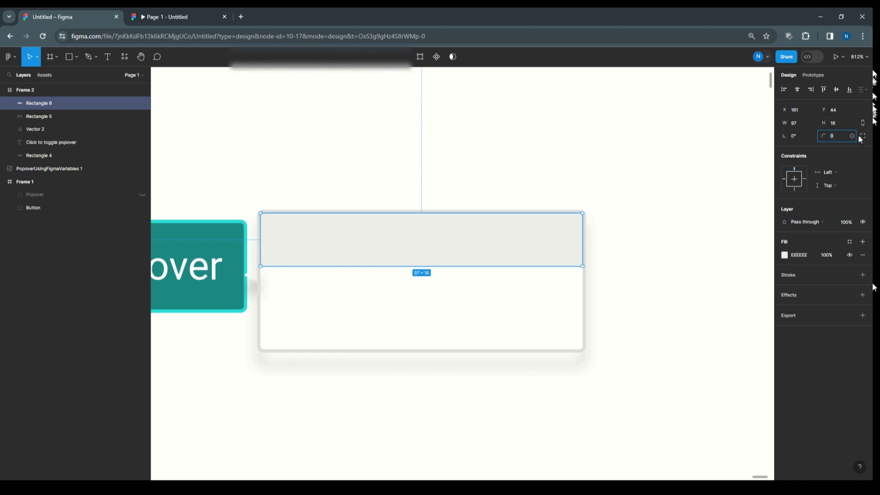
pyautogui.click(863, 136)
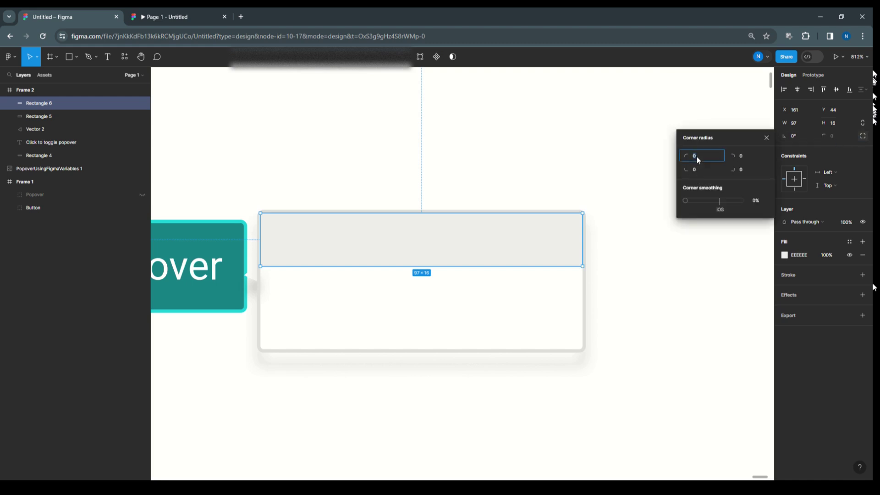
pyautogui.press('Return')
pyautogui.click(610, 127)
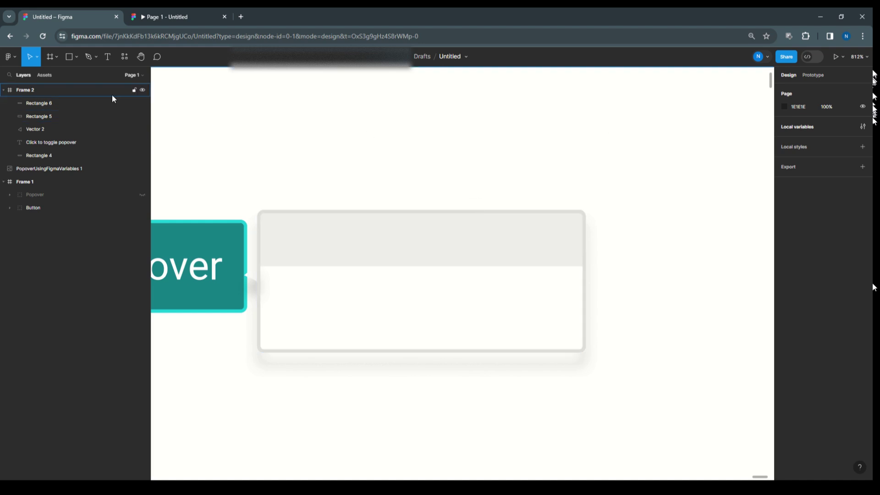
# Add the text "Popover Title" on the popover's header area.
pyautogui.click(109, 59)
pyautogui.click(277, 231)
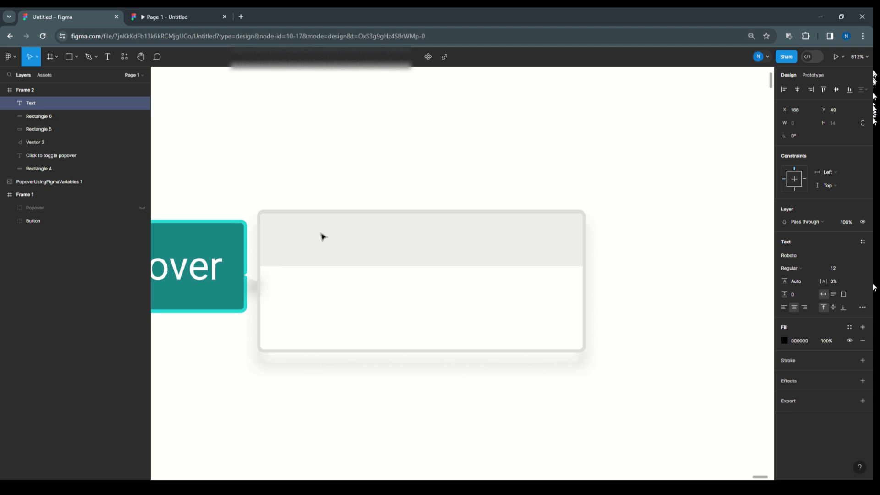
pyautogui.write('Pop')
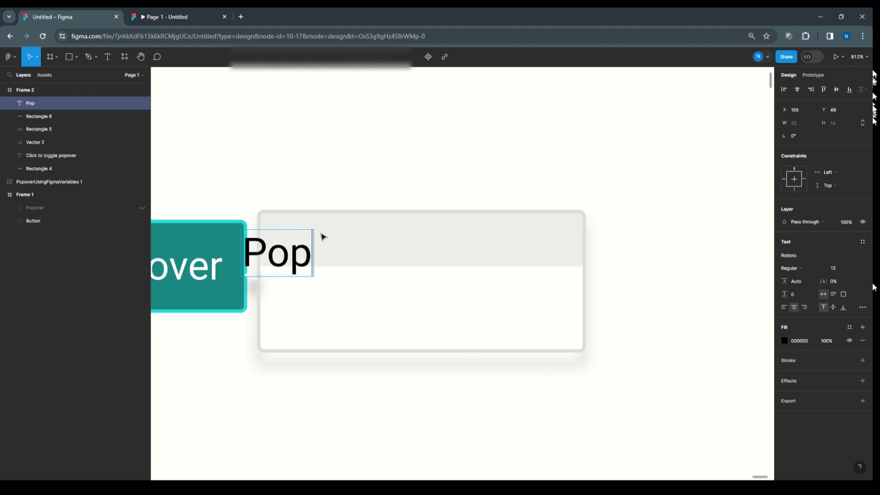
pyautogui.write('over')
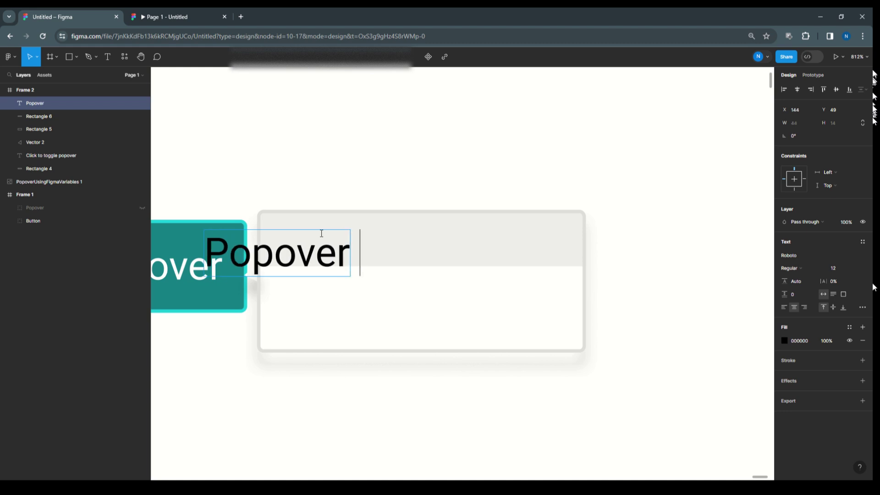
pyautogui.write(' Title')
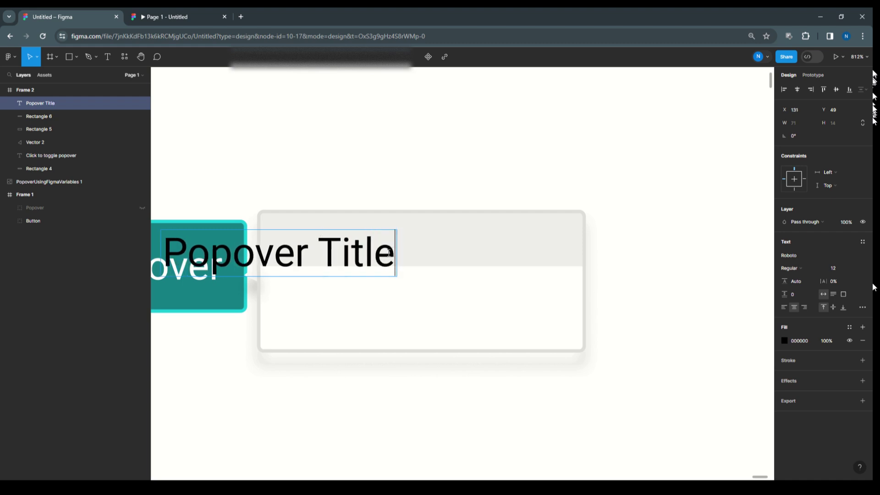
# Set the font size of the "Popover Title" text to 8.
pyautogui.moveTo(396, 253); pyautogui.dragTo(376, 254)
pyautogui.hotkey('ctrl', 'a')
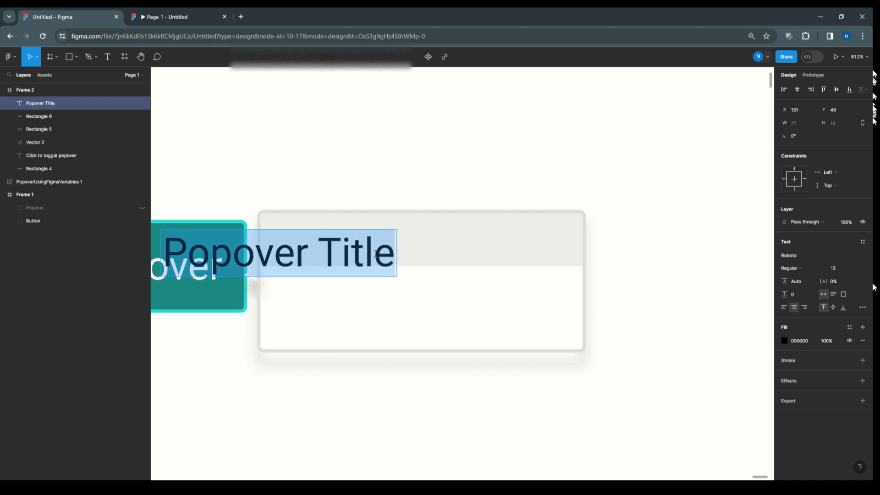
pyautogui.click(834, 267)
pyautogui.write('8')
pyautogui.press('Return')
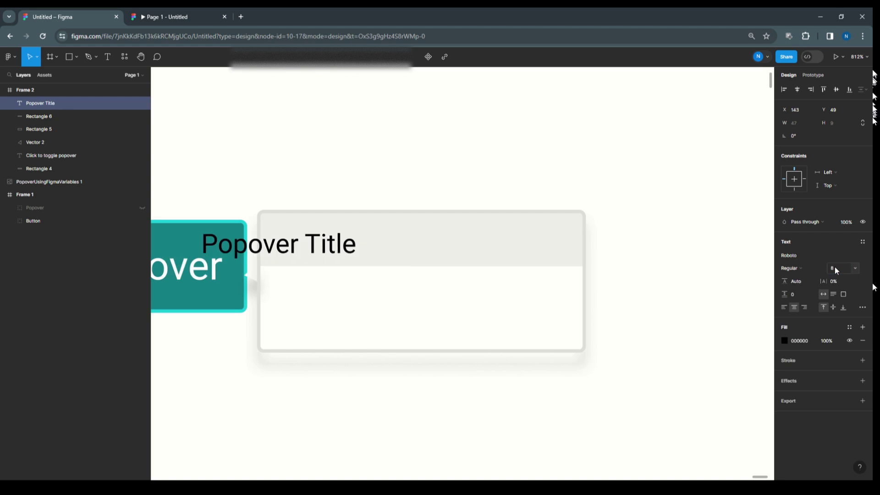
pyautogui.doubleClick(350, 249)
pyautogui.press('Escape')
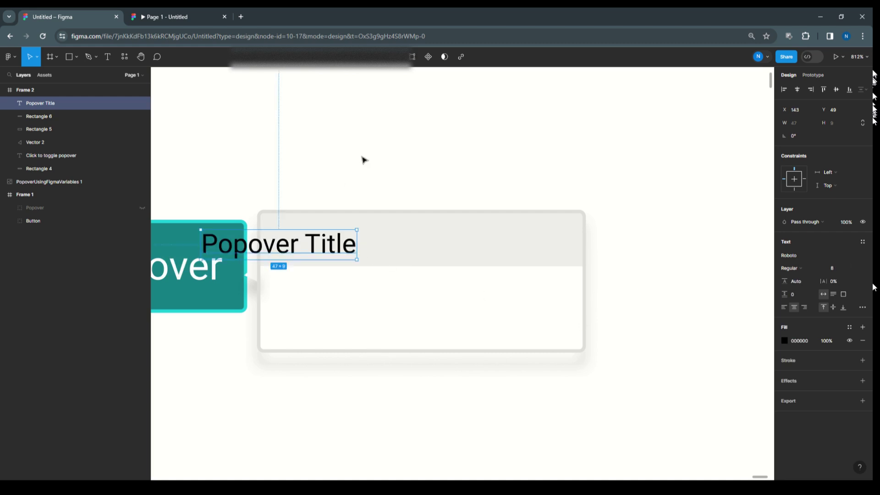
# Move the "Popover Title" text inside the gray header, positioning it at X 170, Y 48.
pyautogui.moveTo(350, 247); pyautogui.dragTo(399, 248)
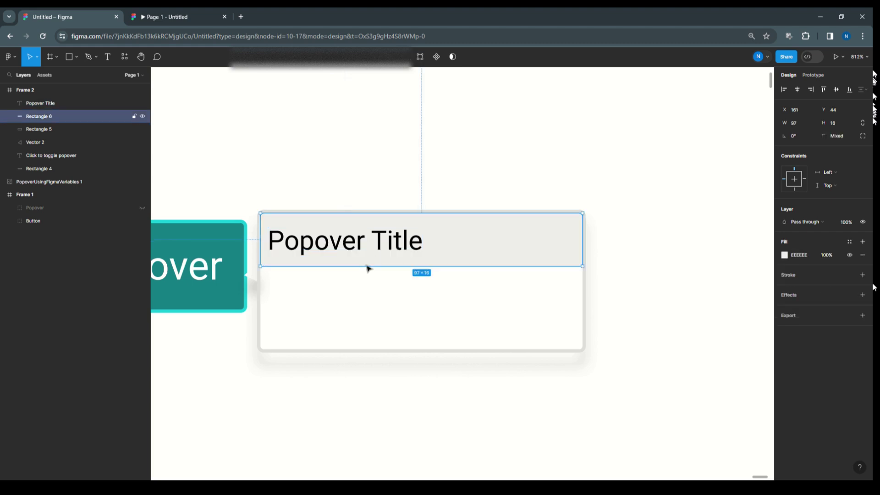
pyautogui.press('Left')
pyautogui.press('Left')
pyautogui.press('Left')
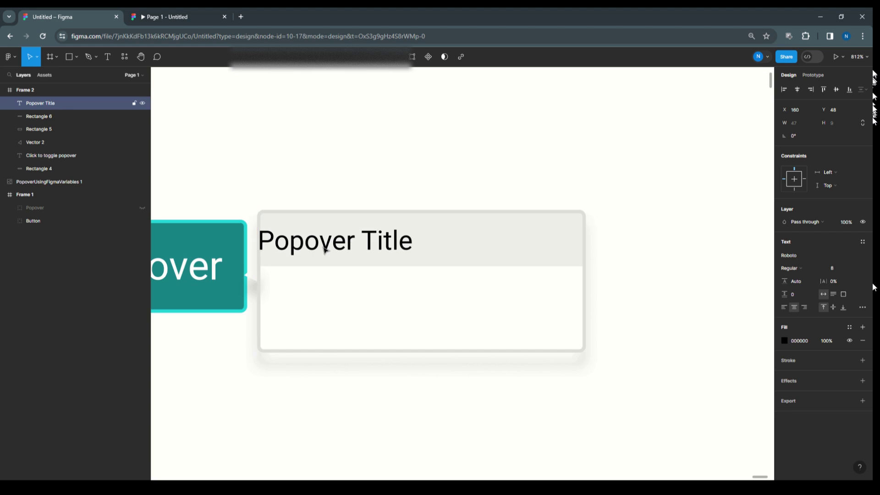
pyautogui.hotkey('shift', 'Right')
pyautogui.click(415, 265)
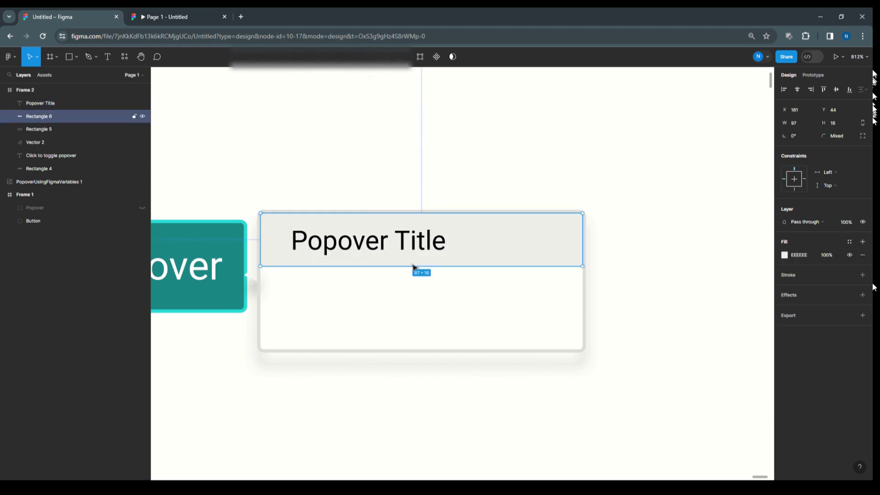
# Align the "Popover Title" text and the gray header rectangle on their vertical centers.
pyautogui.click(388, 244)
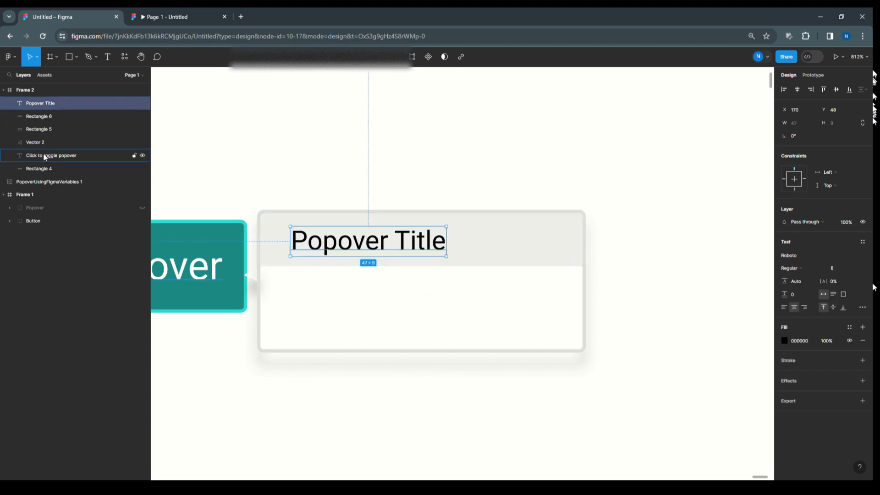
pyautogui.keyDown('shift'); pyautogui.click(34, 116); pyautogui.keyUp('shift')
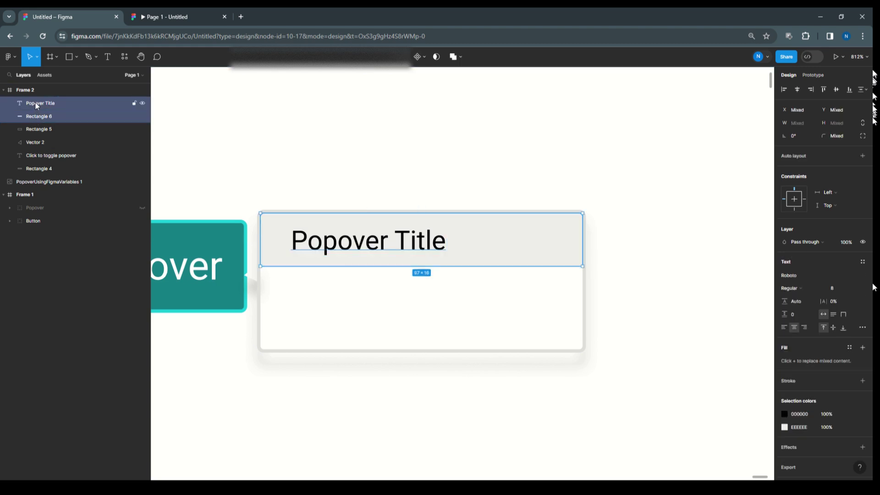
pyautogui.click(837, 94)
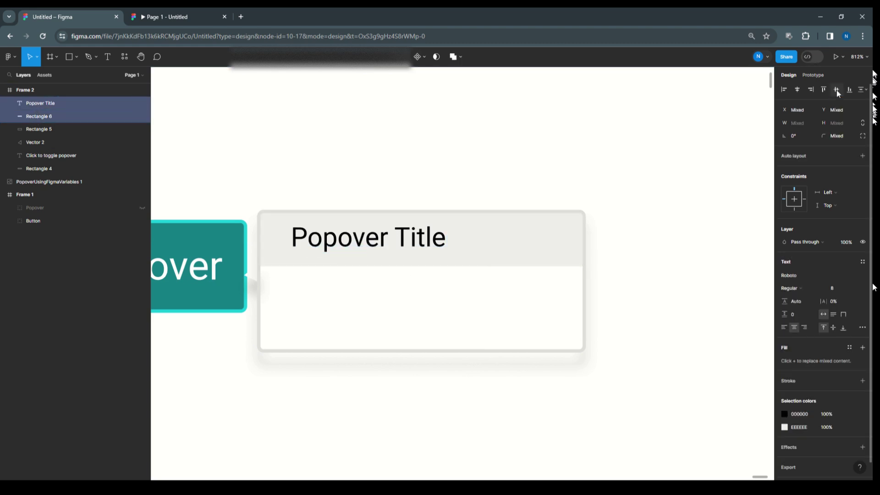
pyautogui.click(493, 149)
pyautogui.click(416, 245)
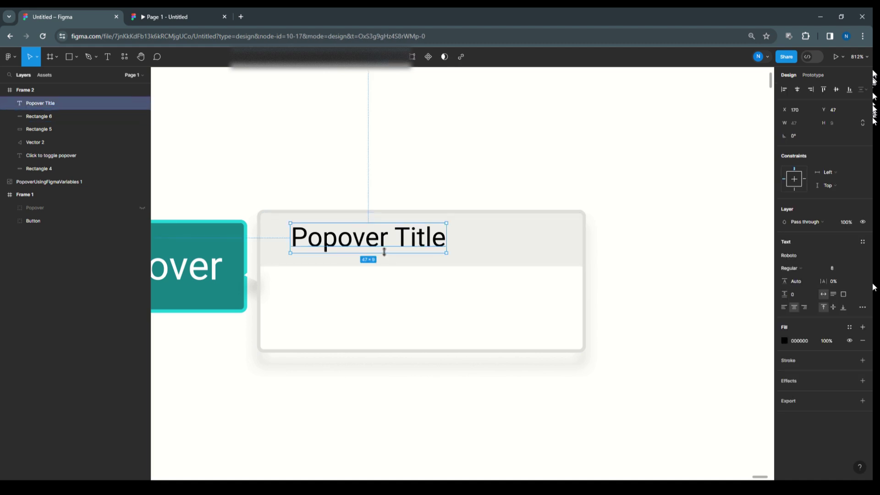
pyautogui.click(409, 171)
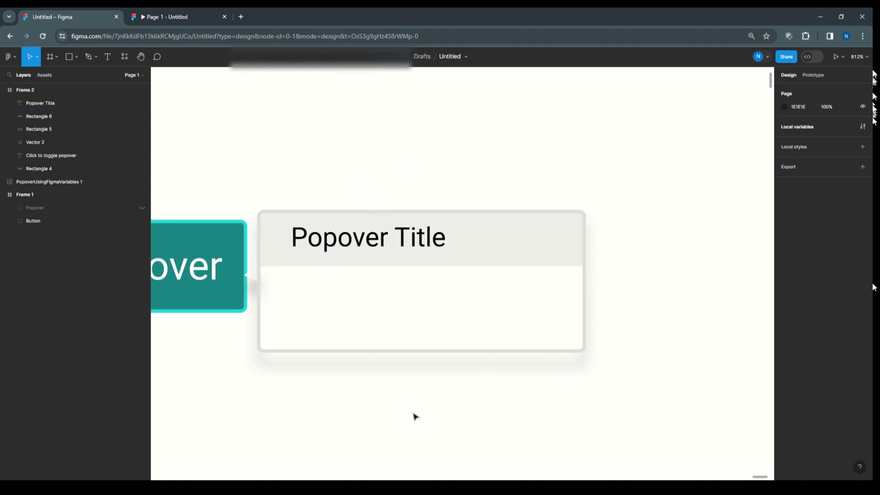
# Duplicate the "Popover Title" text straight down into the white body of the popover, at X 170, Y 64.
pyautogui.scroll(-2, 397, 306)
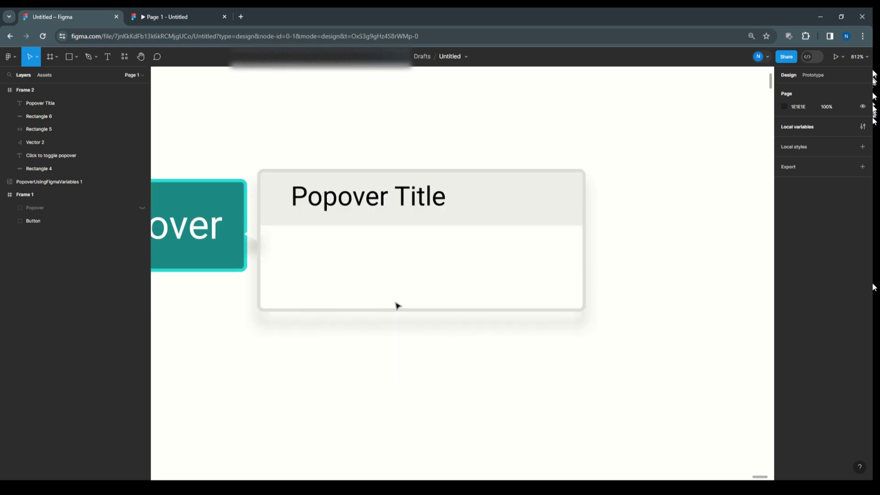
pyautogui.click(355, 199)
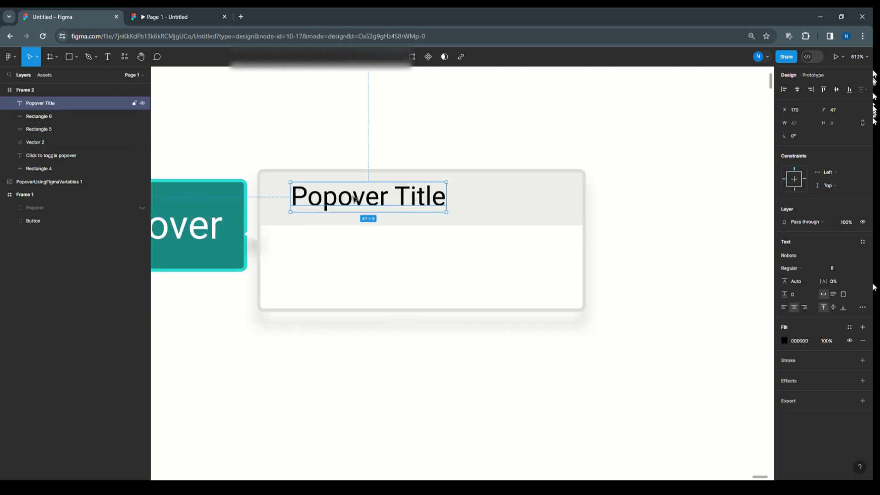
pyautogui.moveTo(355, 200); pyautogui.dragTo(357, 255)
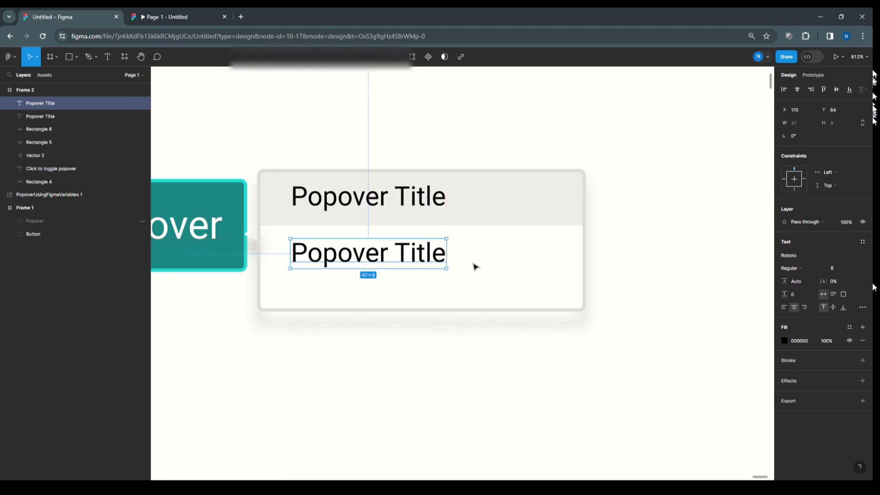
# Replace the duplicated text with "And here's some amazing content. It's very engaging. Right?", breaking the line after "amazing".
pyautogui.doubleClick(385, 264)
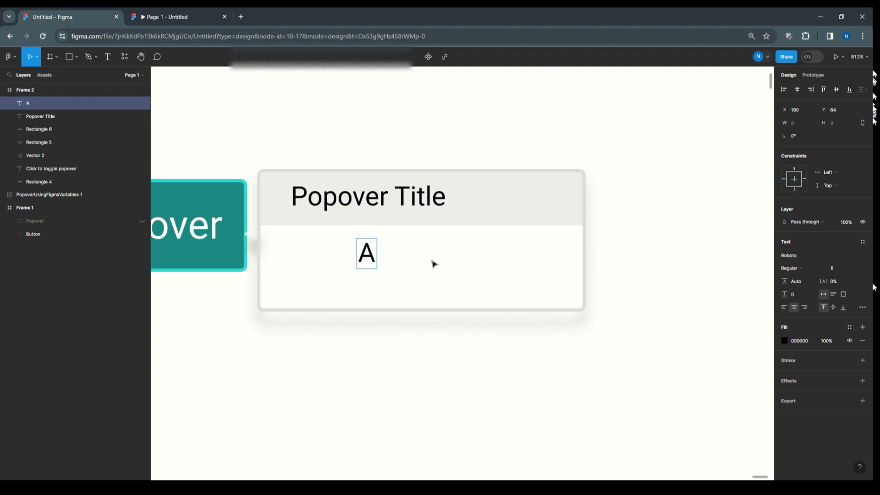
pyautogui.write('nd here')
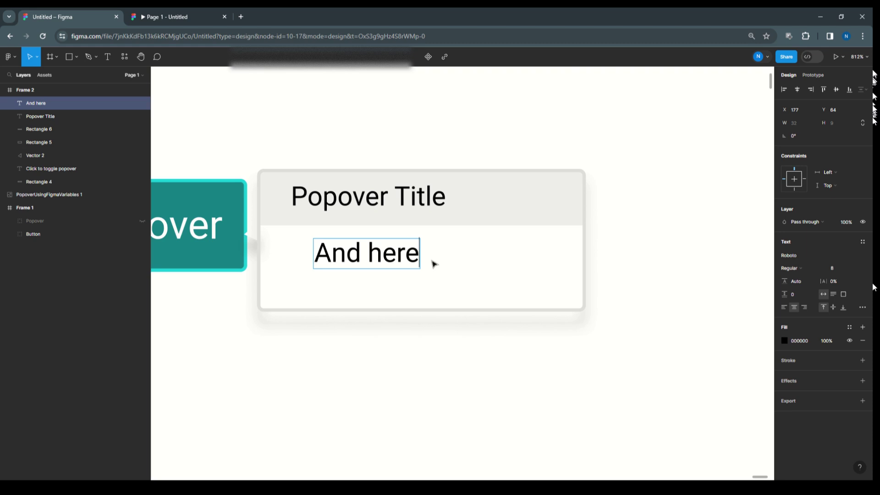
pyautogui.write("'")
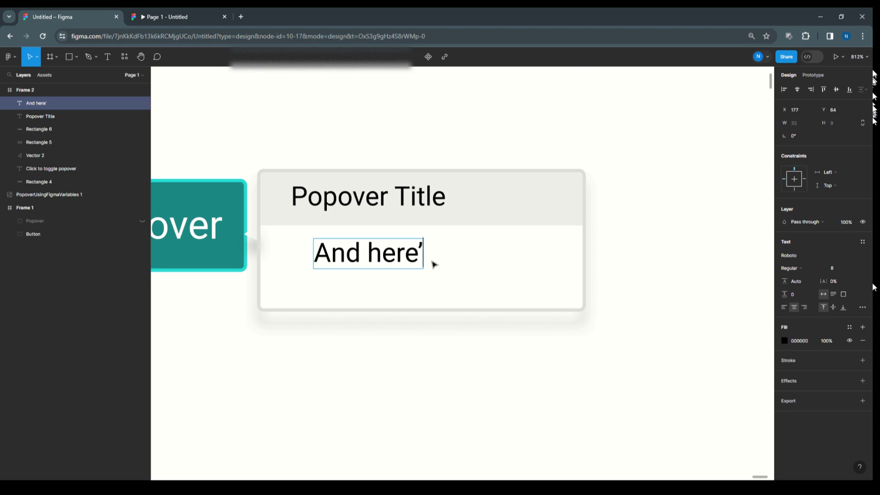
pyautogui.write('s ')
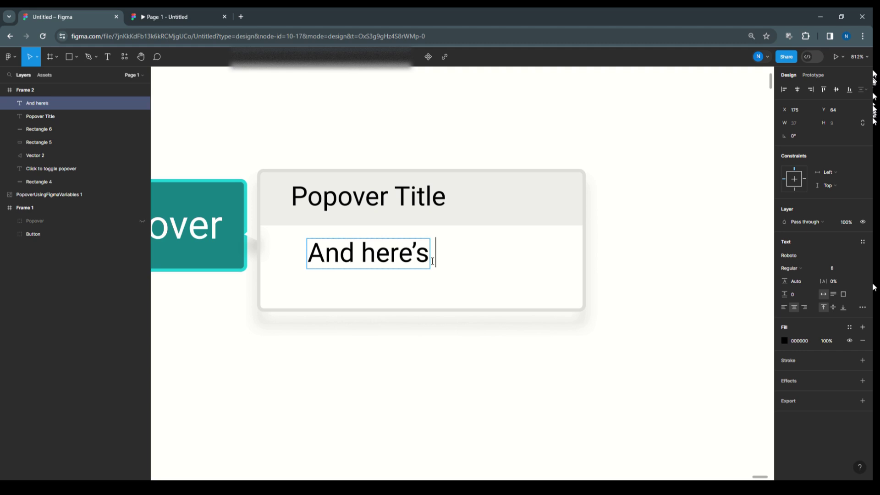
pyautogui.write('some ama')
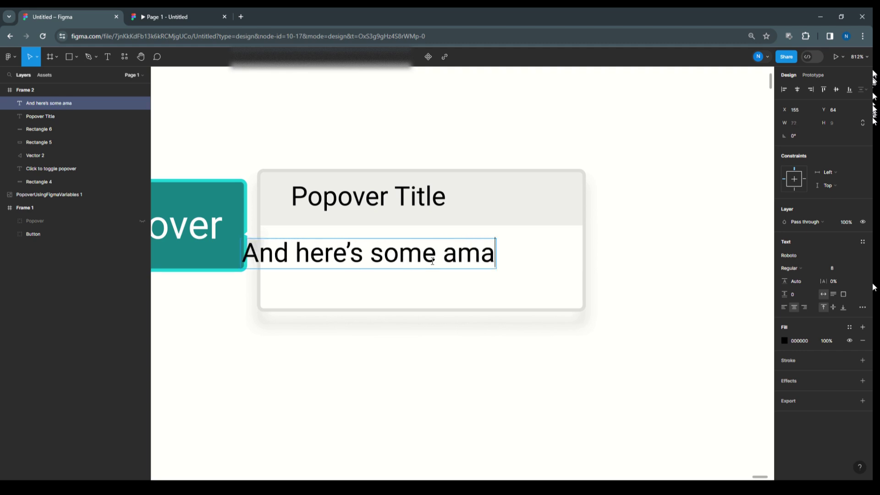
pyautogui.write('zing')
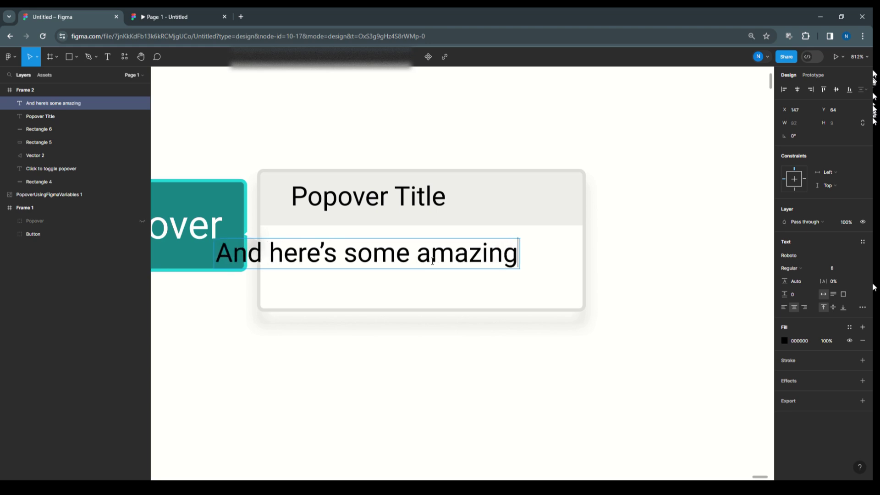
pyautogui.press('Return')
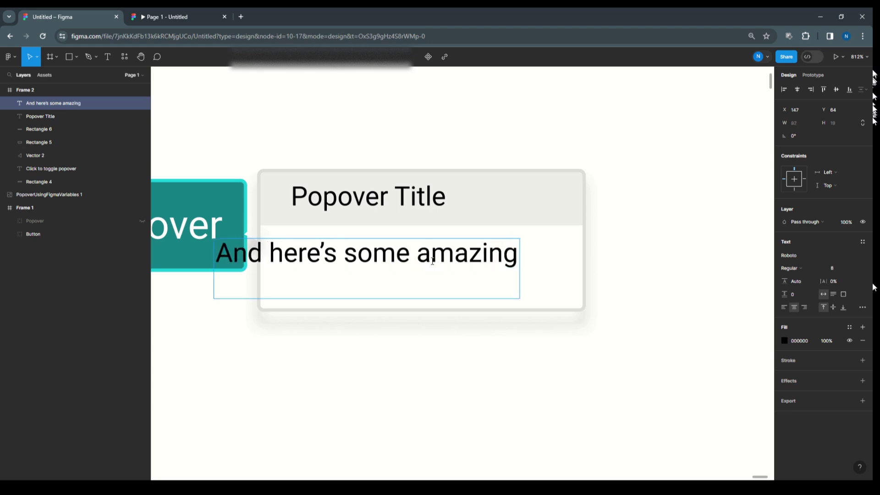
pyautogui.write('conten')
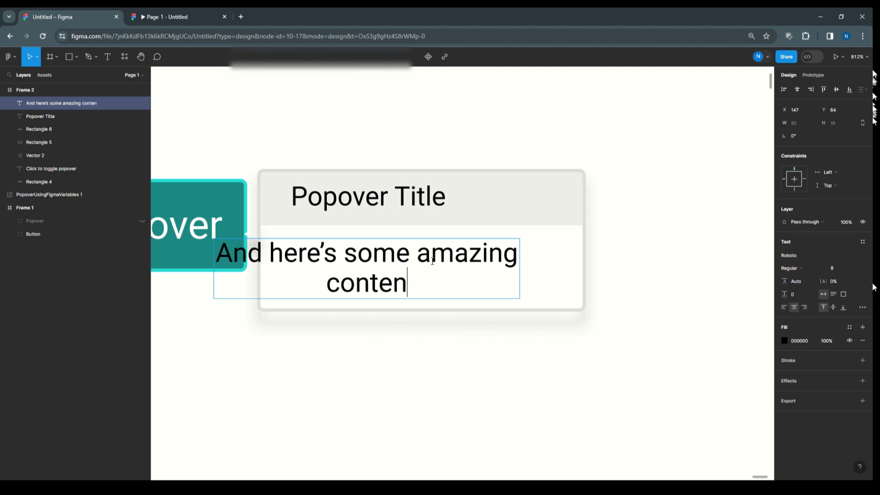
pyautogui.write('t')
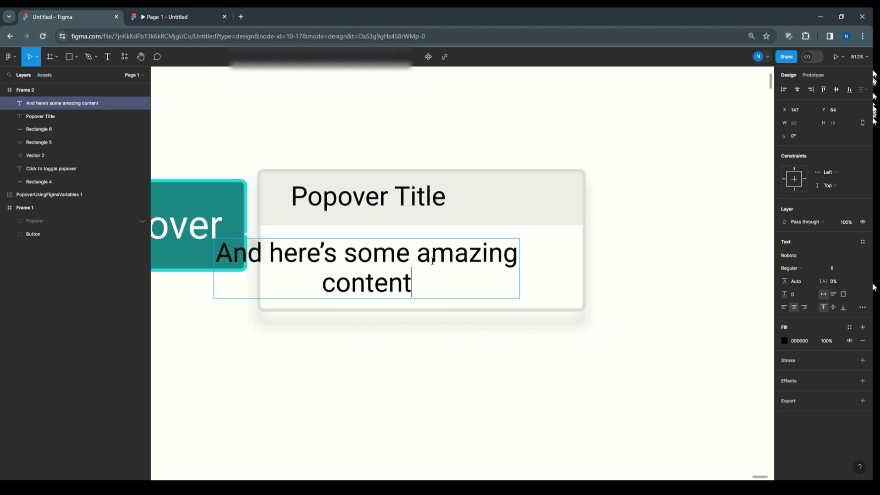
pyautogui.write('. I')
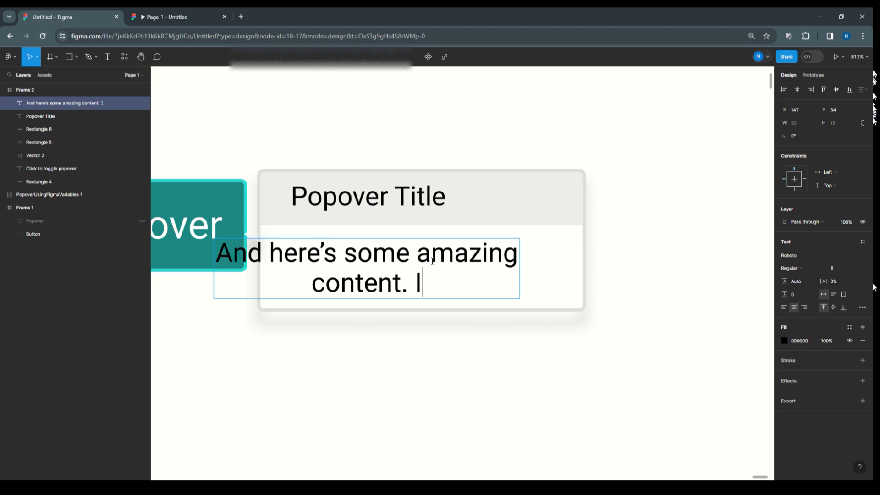
pyautogui.write('t')
pyautogui.write("'s")
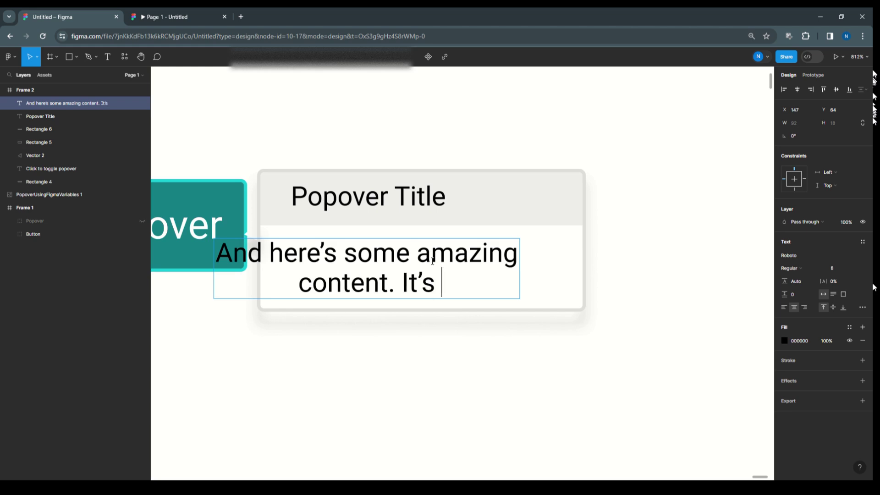
pyautogui.write(' ver')
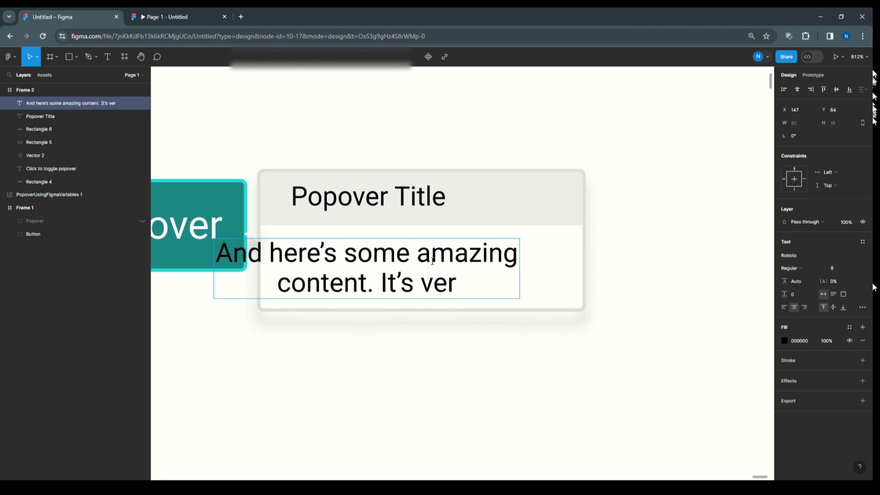
pyautogui.write('y e')
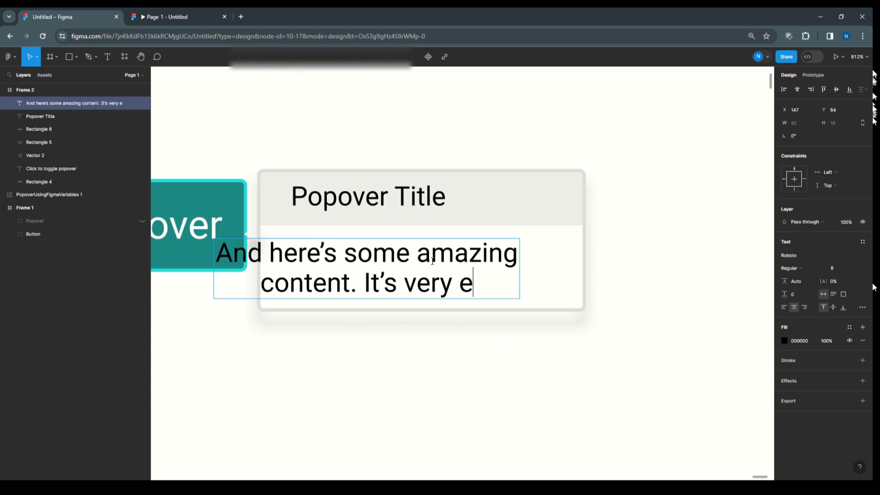
pyautogui.write('nga')
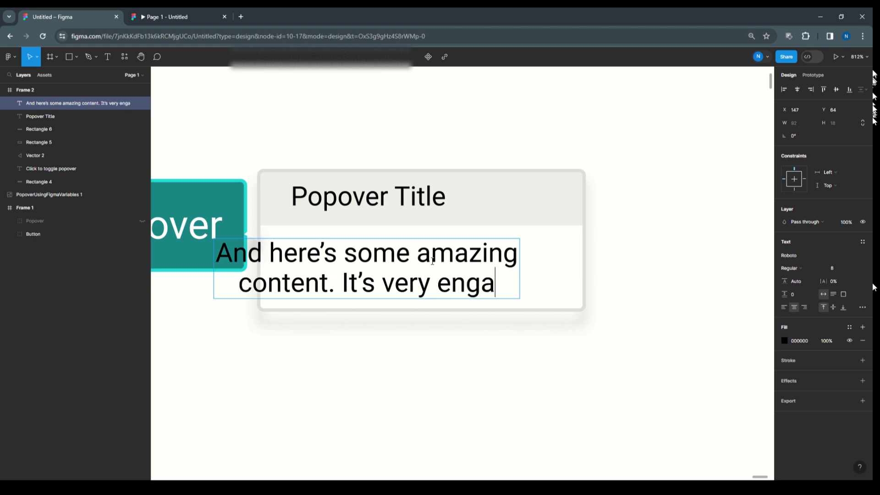
pyautogui.write('gin')
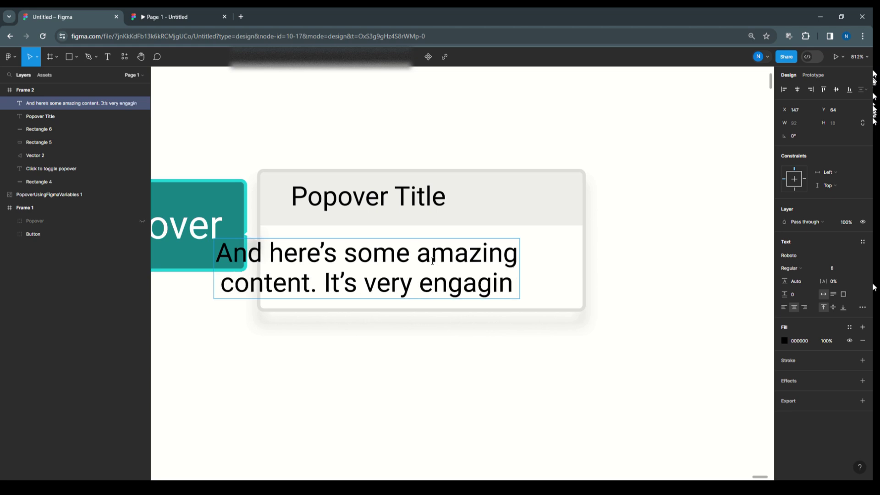
pyautogui.write('g. ')
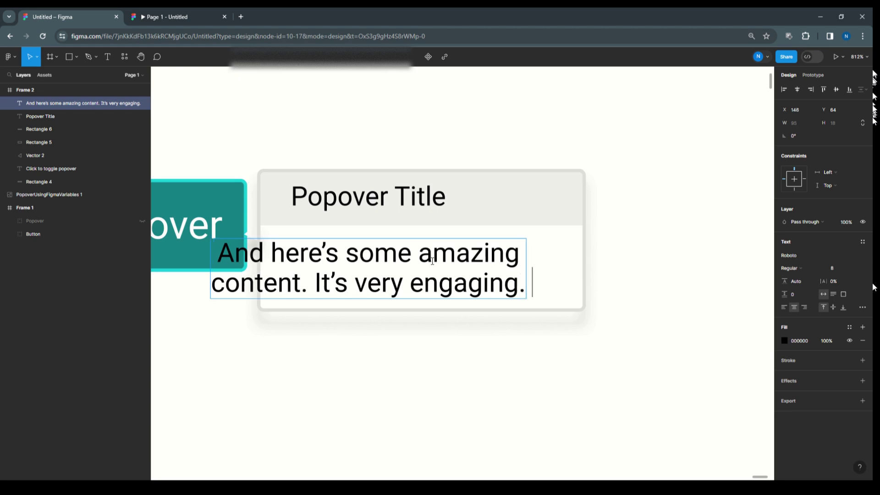
pyautogui.write('Right')
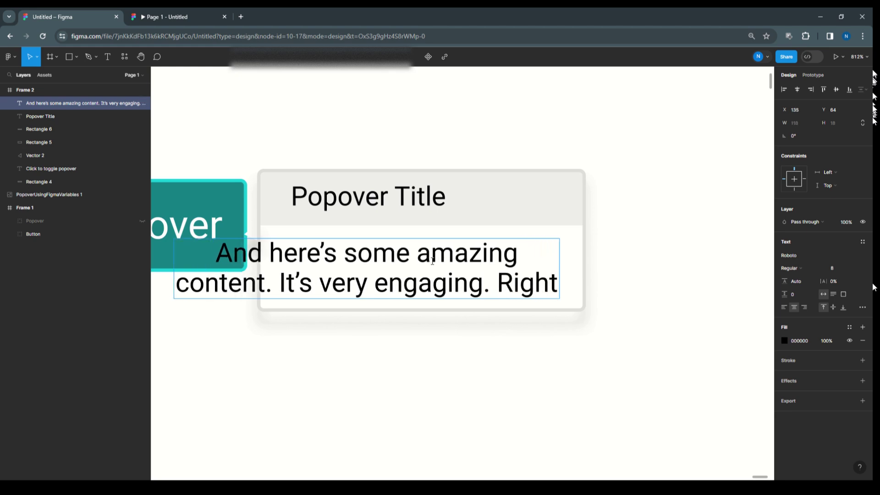
pyautogui.write('?')
pyautogui.press('Escape')
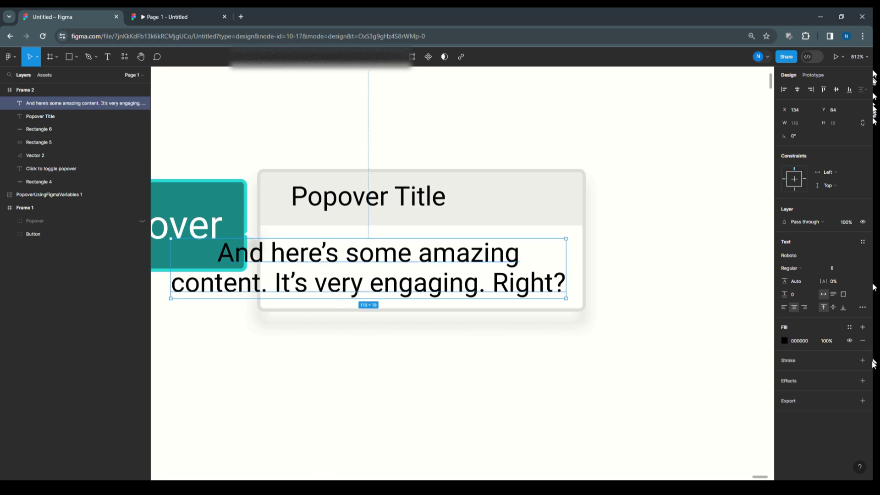
# Left-align the popover's body text and set its font size to 6.
pyautogui.click(784, 308)
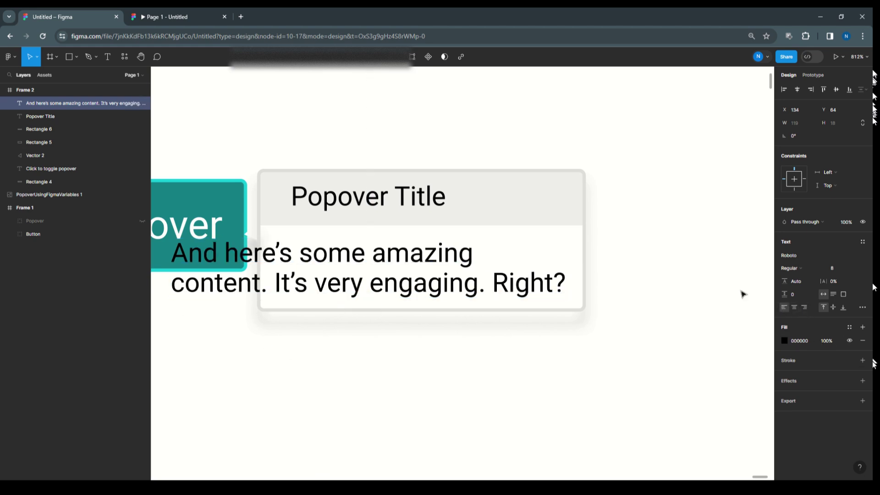
pyautogui.click(468, 325)
pyautogui.click(438, 291)
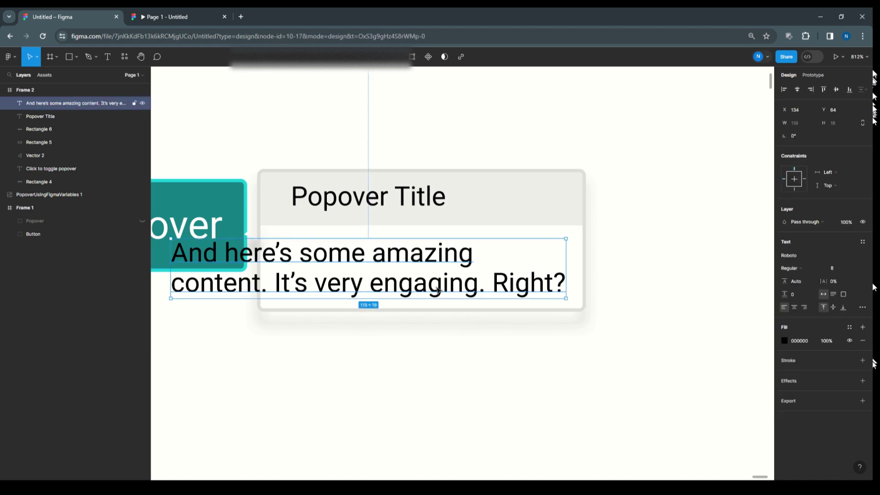
pyautogui.click(838, 267)
pyautogui.write('6')
pyautogui.press('Return')
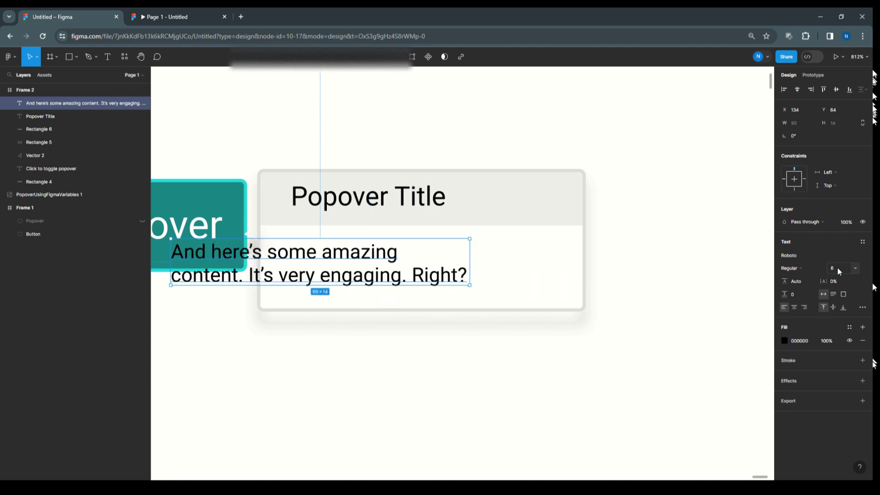
# Move the body text inside the popover's white area, at X 164, Y 64.
pyautogui.click(398, 355)
pyautogui.moveTo(285, 280); pyautogui.dragTo(385, 278)
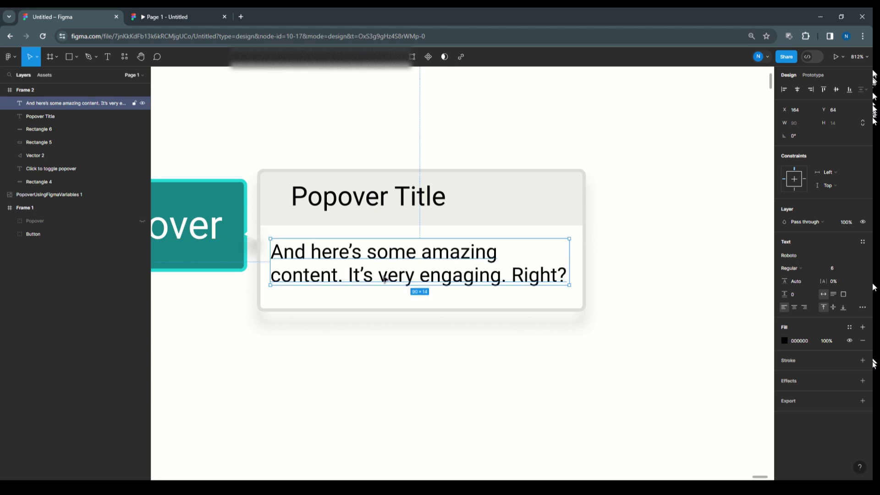
pyautogui.click(625, 304)
# Nudge the "Popover Title" text left until it lines up with the left edge of the popover's body text.
pyautogui.scroll(-5, 648, 281)
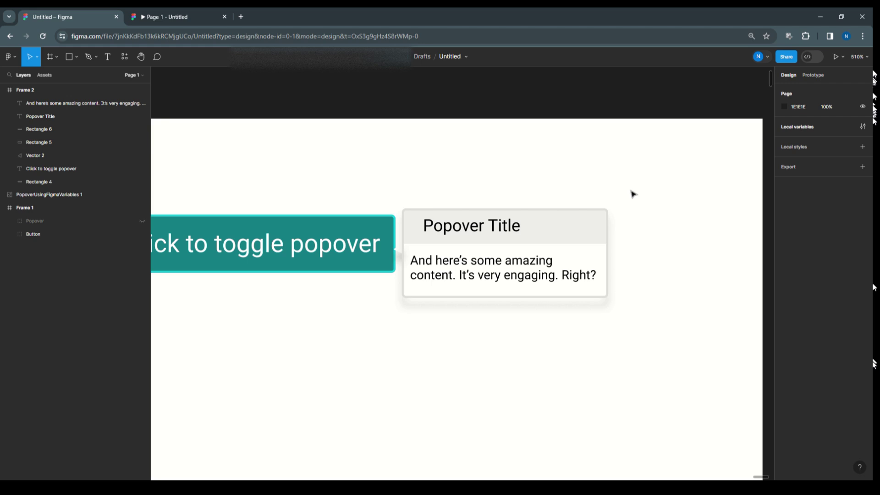
pyautogui.click(458, 229)
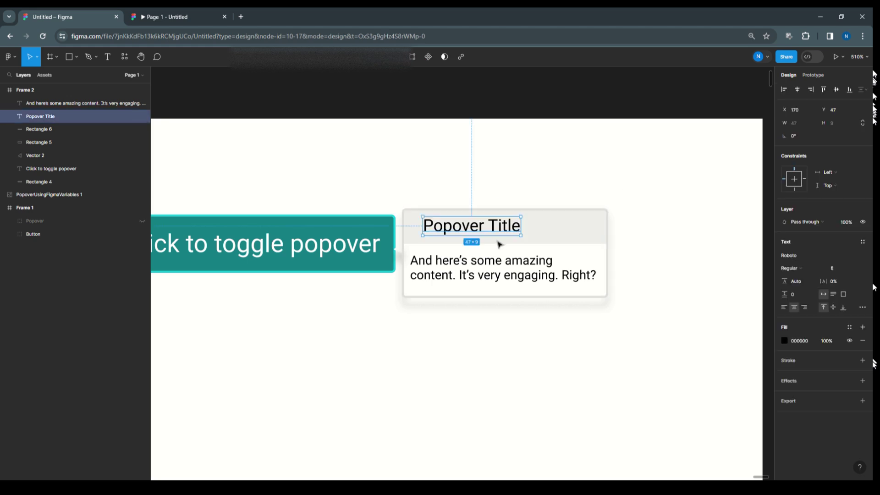
pyautogui.press('Left')
pyautogui.press('Left')
pyautogui.press('Left')
pyautogui.press('Left')
pyautogui.press('Left')
pyautogui.press('Left')
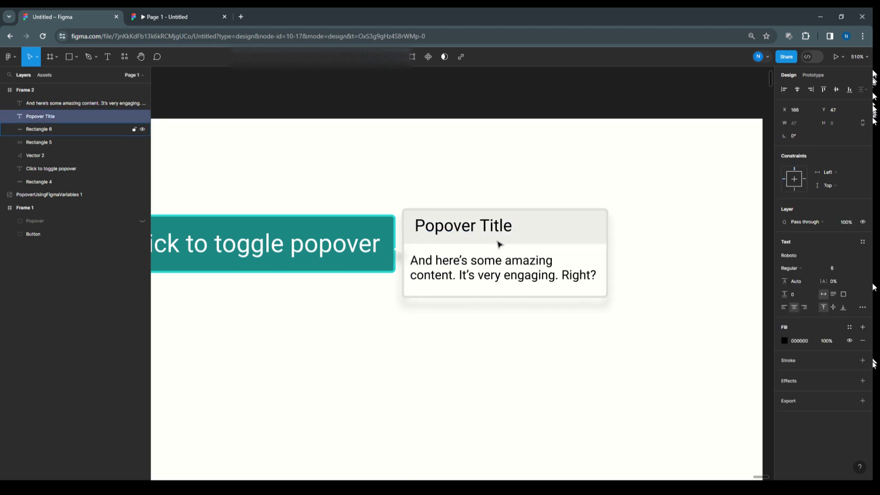
pyautogui.click(647, 212)
# Align the popover's outer rectangle and its pointer triangle on their vertical centers.
pyautogui.moveTo(633, 189); pyautogui.dragTo(402, 328)
pyautogui.click(490, 339)
pyautogui.click(440, 301)
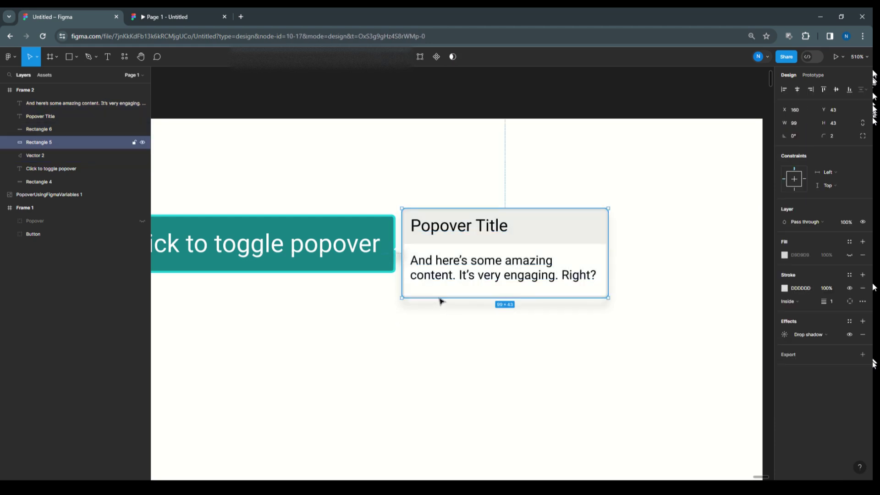
pyautogui.click(399, 248)
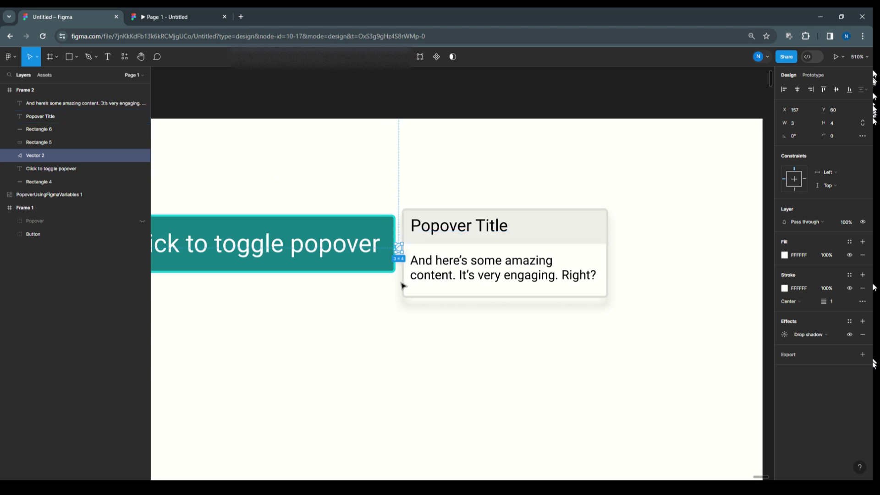
pyautogui.click(428, 290)
pyautogui.click(428, 298)
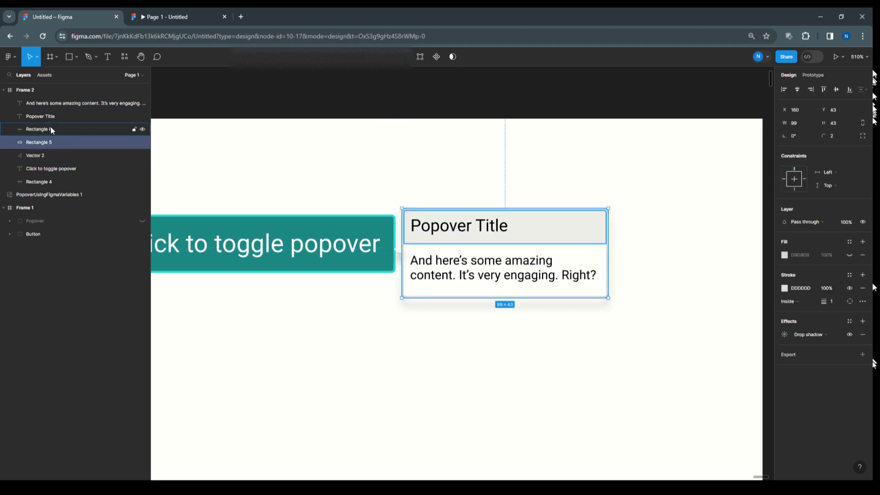
pyautogui.keyDown('shift'); pyautogui.click(43, 154); pyautogui.keyUp('shift')
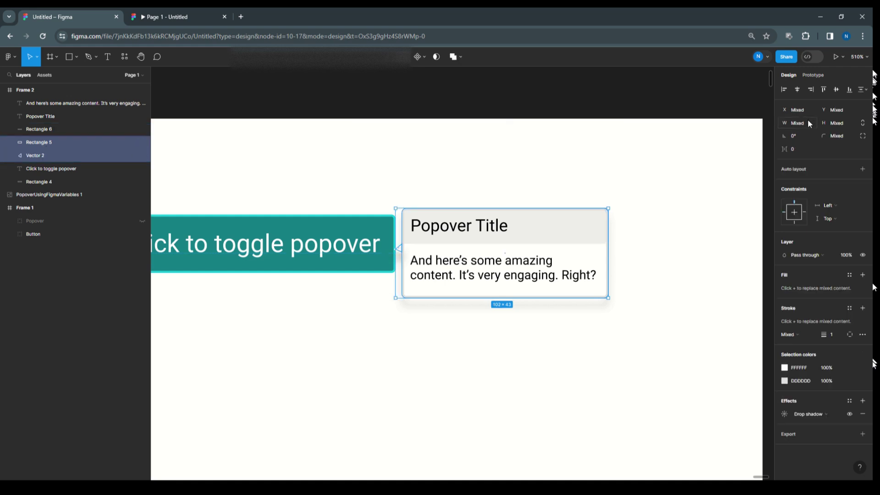
pyautogui.click(837, 89)
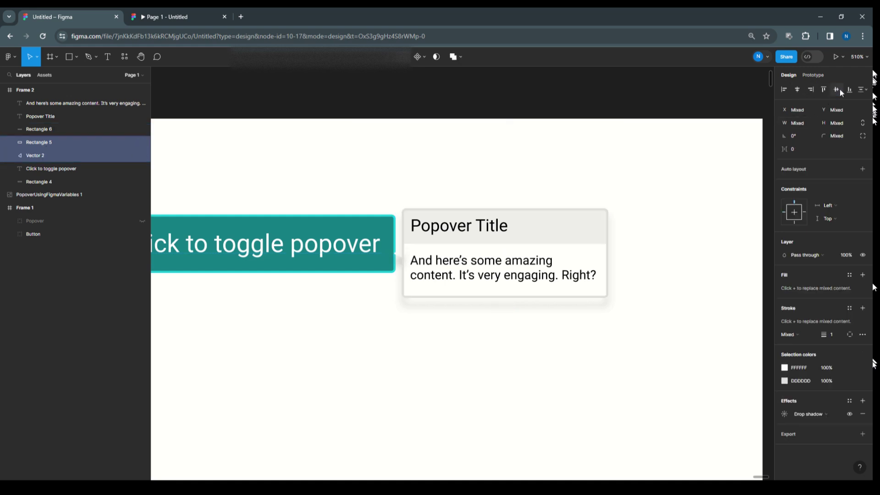
# Group all of the popover's parts, including the pointer triangle, and name the group "Popover".
pyautogui.click(633, 195)
pyautogui.moveTo(631, 191); pyautogui.dragTo(401, 328)
pyautogui.hotkey('ctrl', 'g')
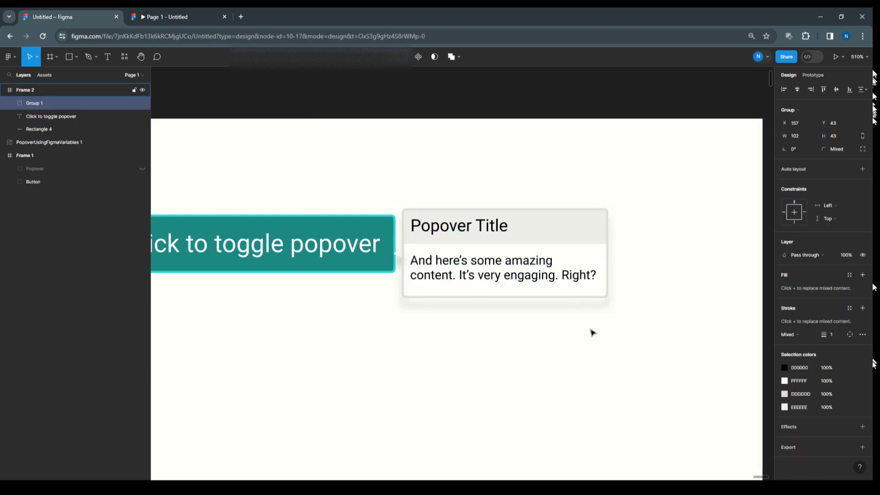
pyautogui.doubleClick(40, 108)
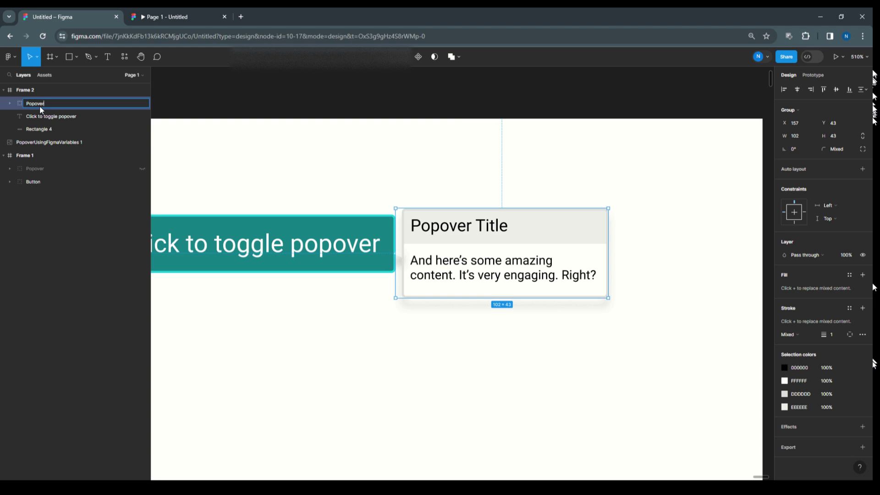
pyautogui.press('Return')
# Move the Popover group to X 155, Y 39 so its pointer touches the button's right edge.
pyautogui.click(490, 343)
pyautogui.moveTo(478, 277); pyautogui.dragTo(475, 270)
pyautogui.click(690, 261)
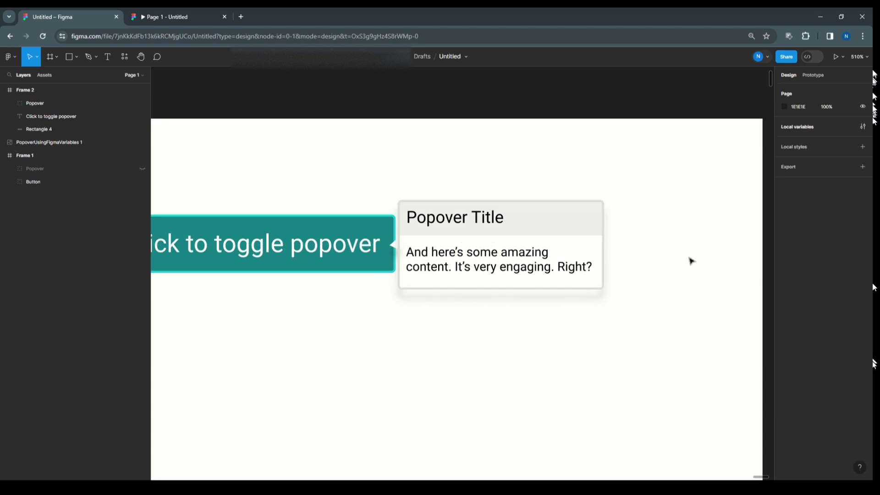
pyautogui.scroll(-2, 691, 261)
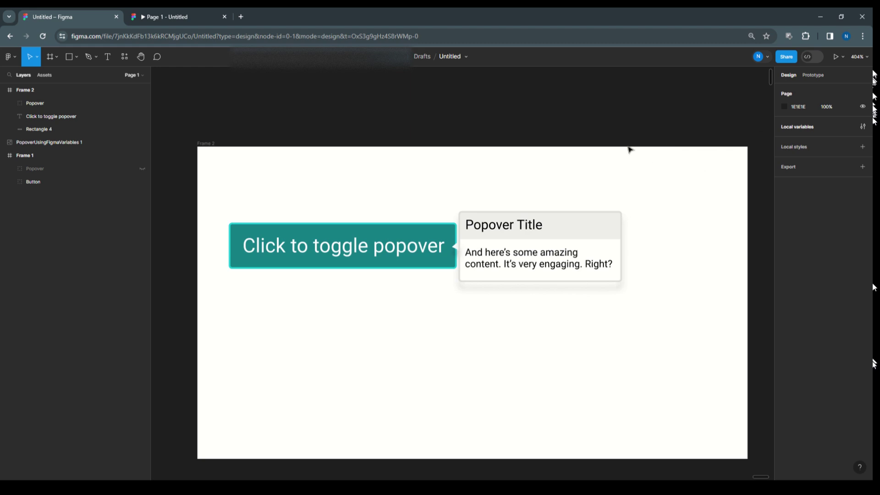
# Create a second variable collection, Collection 2, containing a Boolean variable named "Popover" with the value False.
pyautogui.click(792, 128)
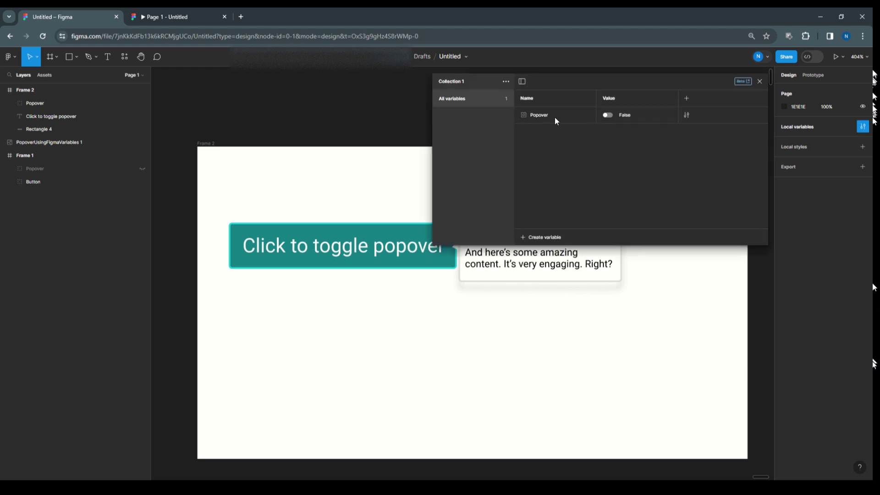
pyautogui.click(505, 82)
pyautogui.click(498, 124)
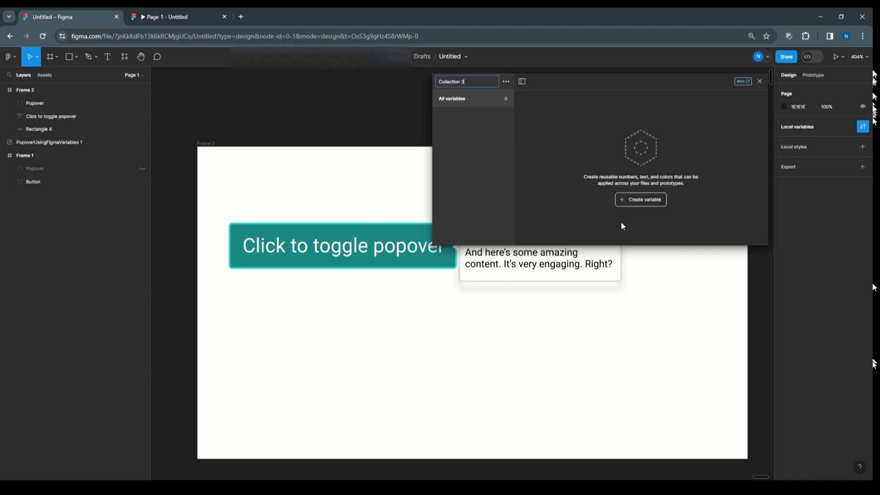
pyautogui.click(639, 202)
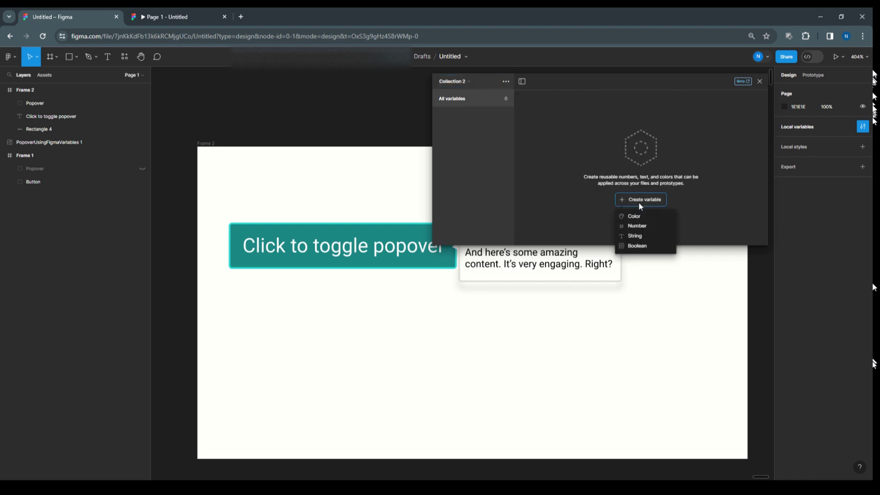
pyautogui.click(641, 247)
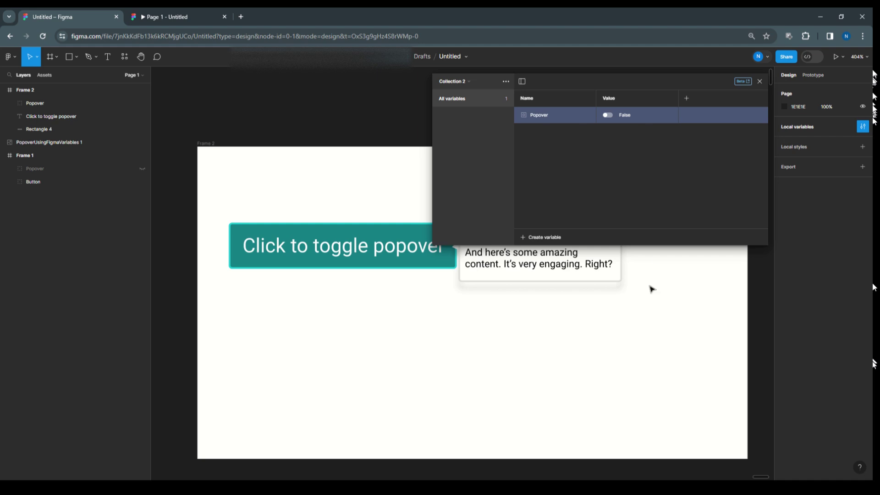
pyautogui.click(760, 81)
# Group the "Click to toggle popover" text with its teal rectangle and name the group "Button".
pyautogui.click(41, 129)
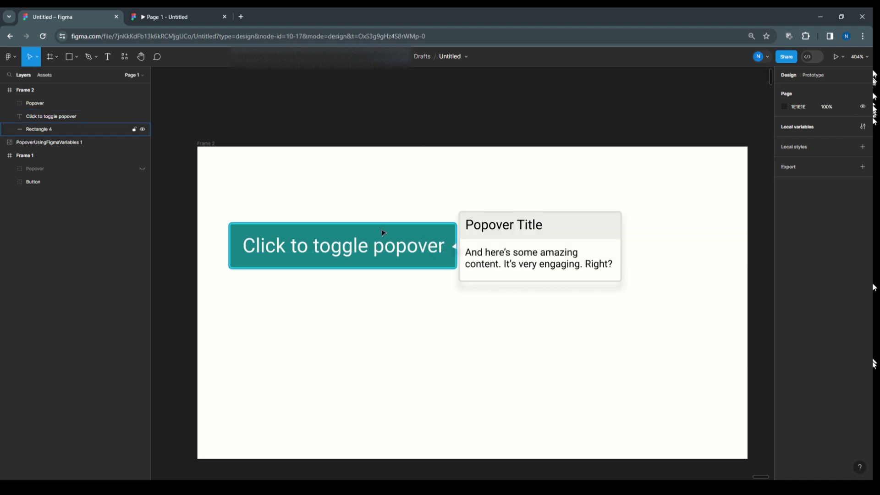
pyautogui.keyDown('shift'); pyautogui.click(50, 117); pyautogui.keyUp('shift')
pyautogui.hotkey('ctrl', 'g')
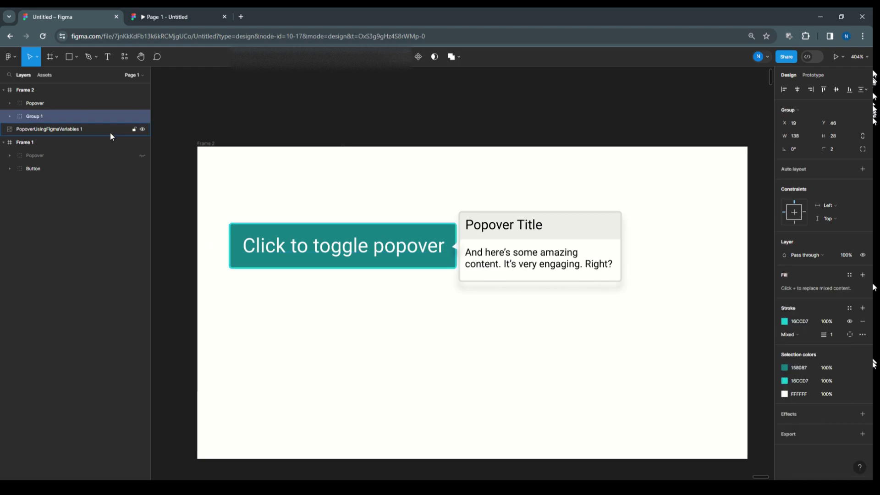
pyautogui.doubleClick(36, 118)
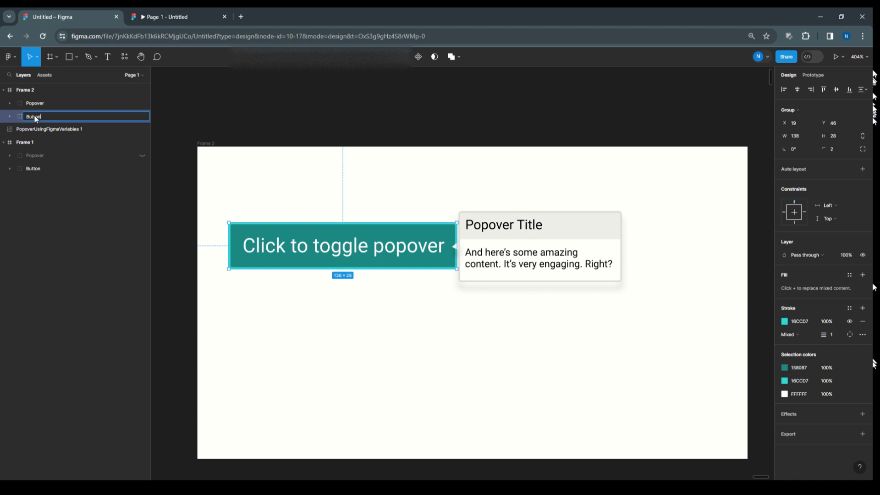
pyautogui.click(367, 215)
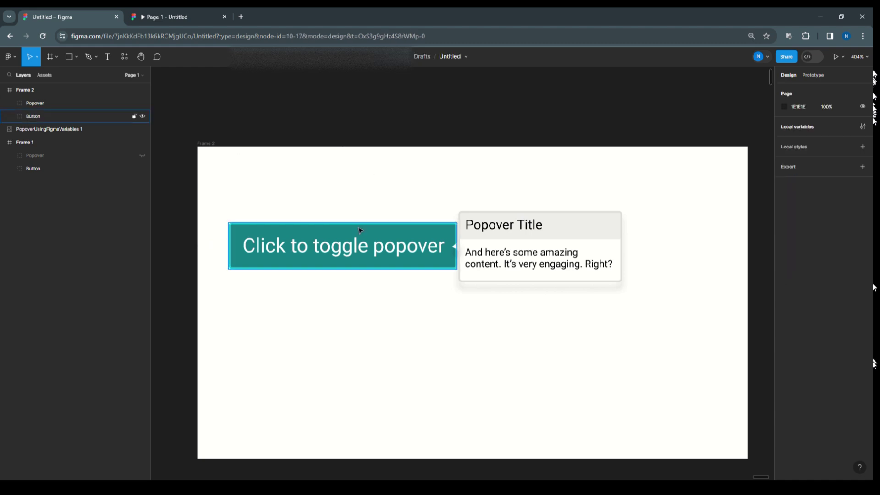
# Bind the visibility of Frame 2's Popover group to the Popover variable from Collection 2.
pyautogui.click(360, 232)
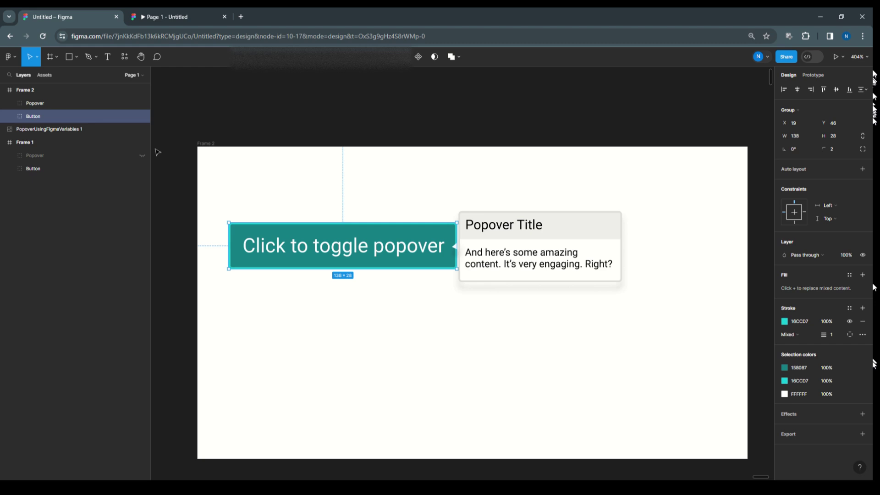
pyautogui.click(43, 103)
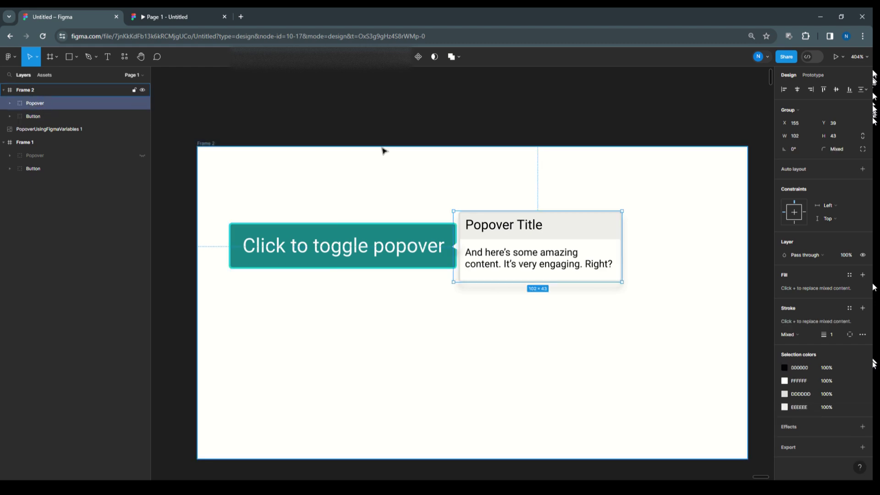
pyautogui.rightClick(862, 255)
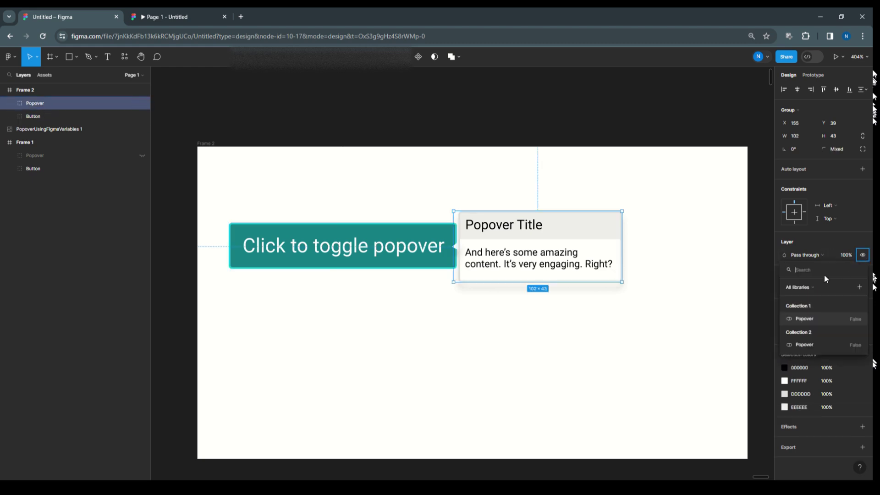
pyautogui.click(811, 345)
# Give Frame 2's Button group an on-click Conditional interaction with the condition Popover == false.
pyautogui.click(375, 248)
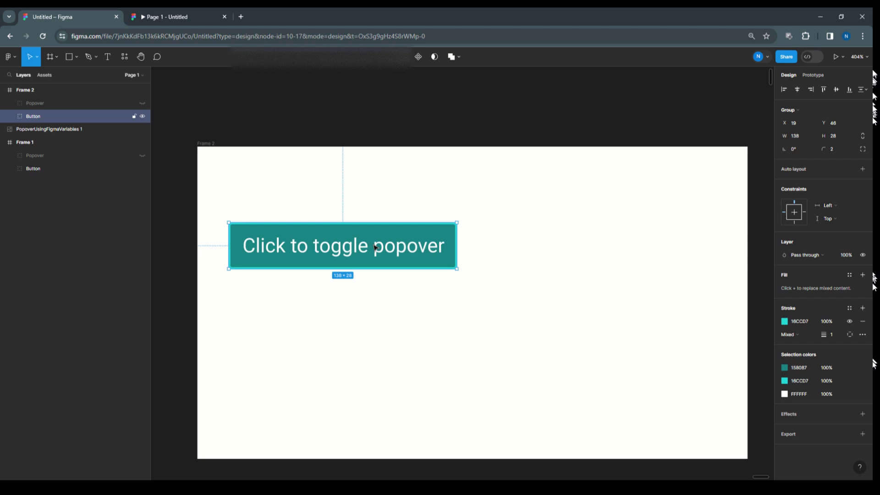
pyautogui.click(816, 76)
pyautogui.click(794, 94)
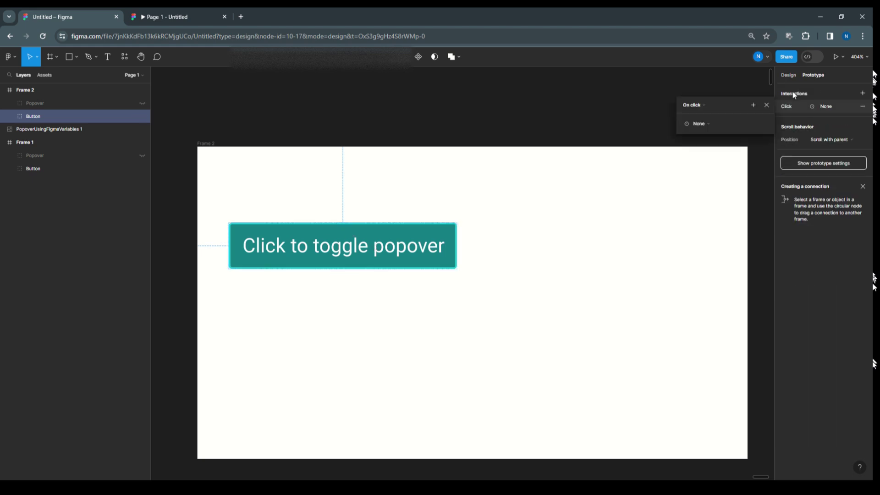
pyautogui.click(705, 122)
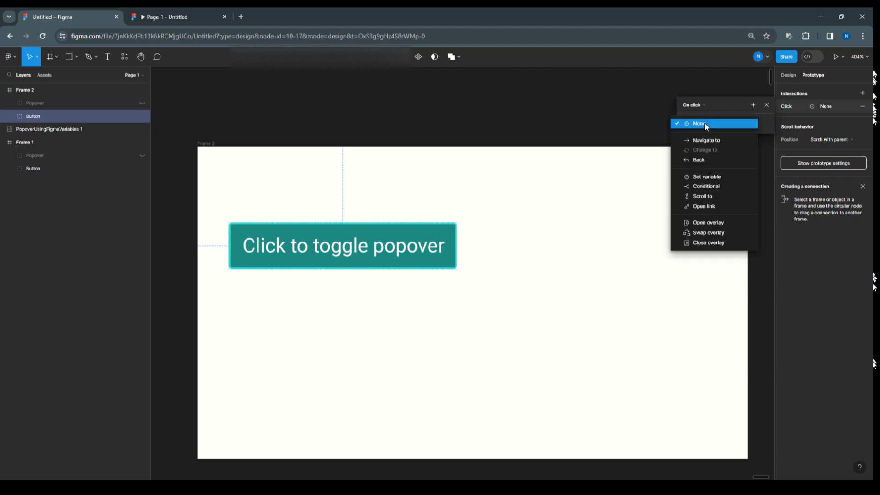
pyautogui.click(707, 186)
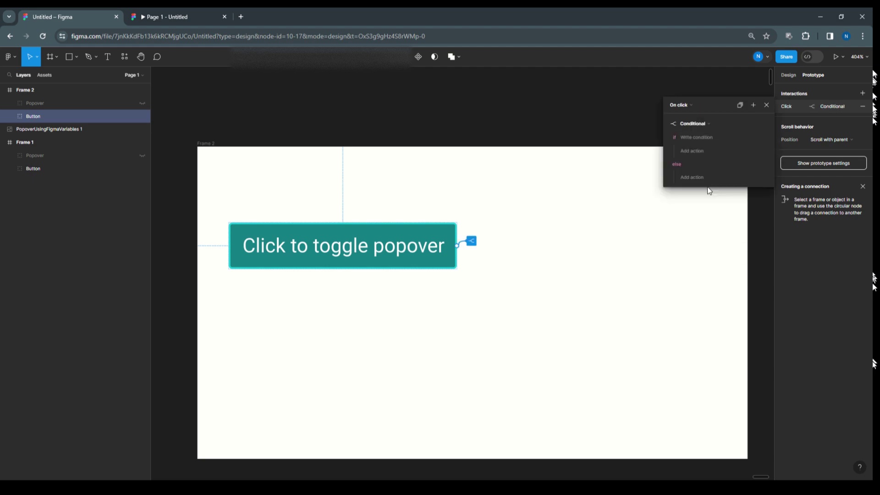
pyautogui.click(698, 137)
pyautogui.click(696, 208)
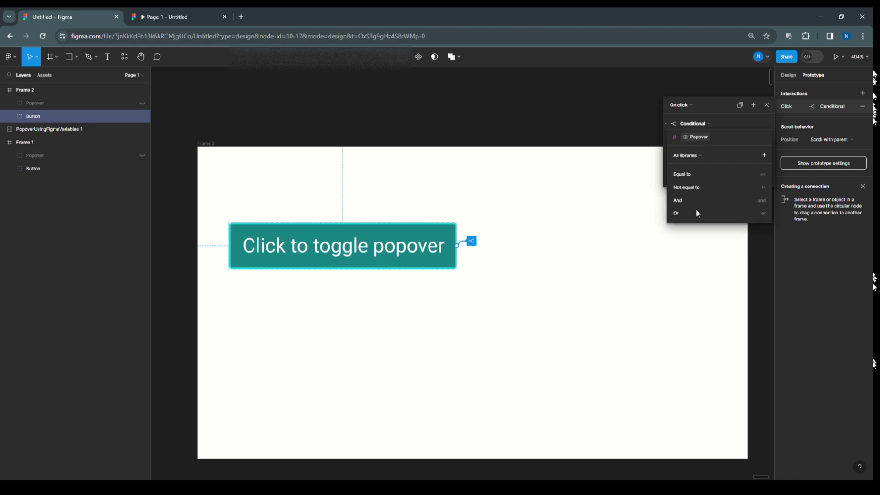
pyautogui.click(697, 174)
pyautogui.click(690, 186)
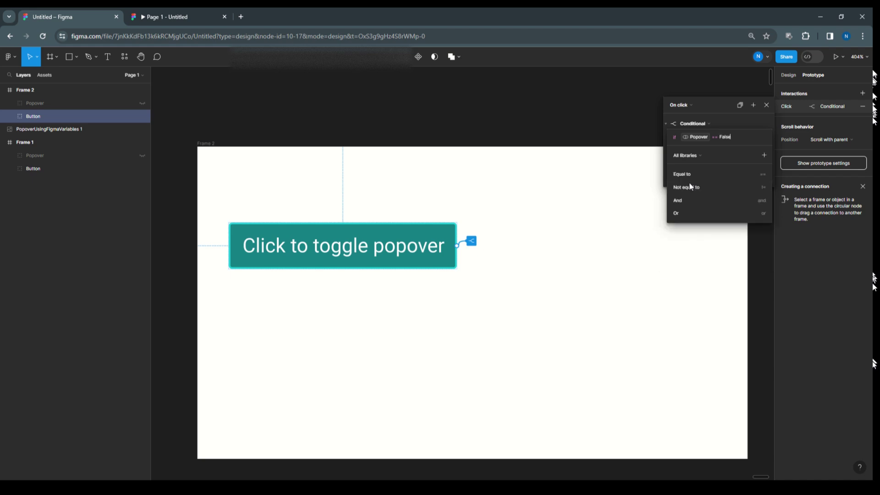
pyautogui.click(736, 122)
# Add a Set variable action to the if branch that sets Collection 2's Popover variable to true.
pyautogui.click(695, 150)
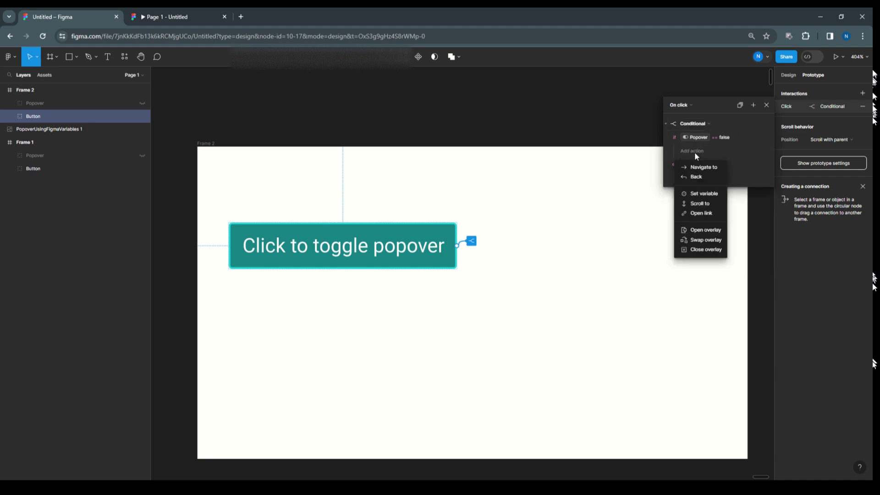
pyautogui.click(697, 195)
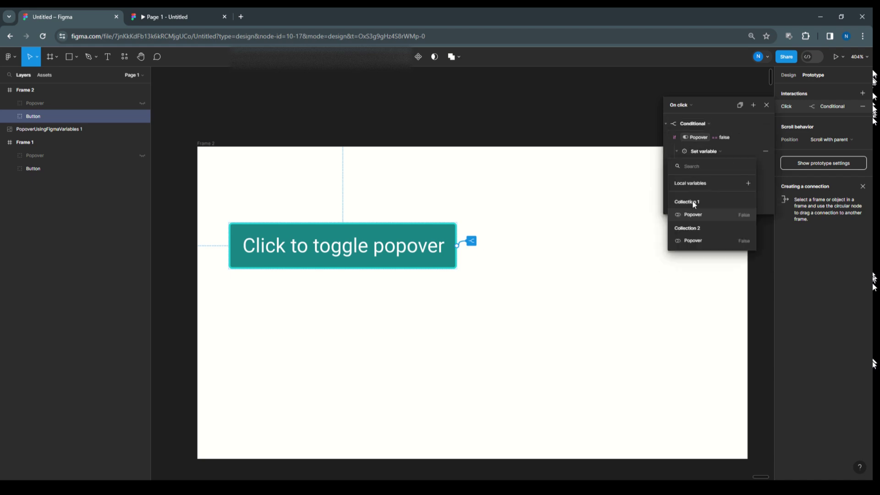
pyautogui.click(694, 211)
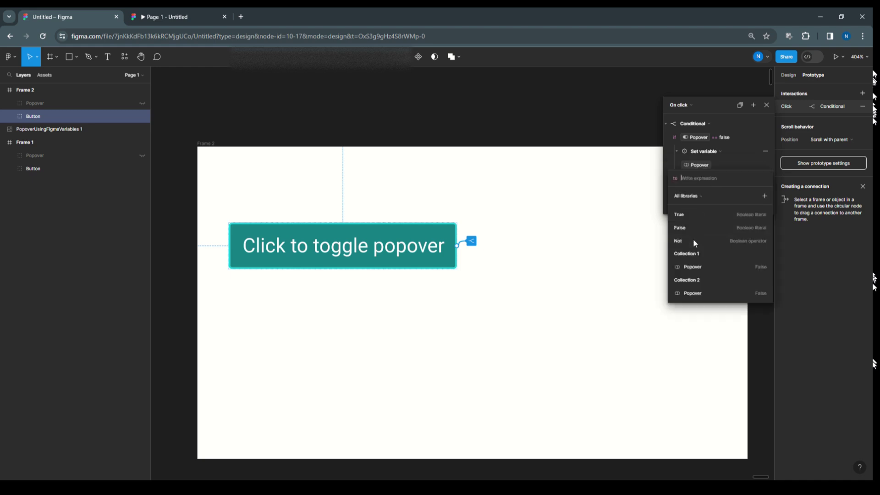
pyautogui.click(687, 215)
pyautogui.press('Return')
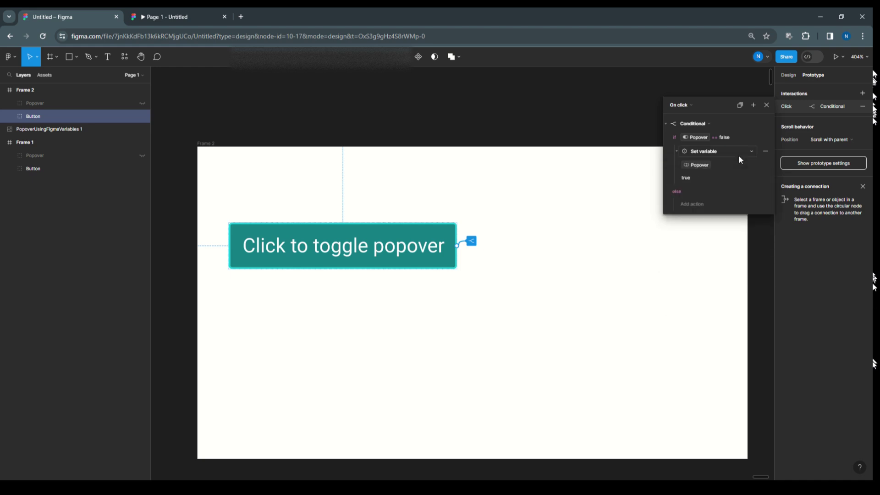
# Add a Set variable action to the else branch that sets Collection 2's Popover variable to false.
pyautogui.click(698, 205)
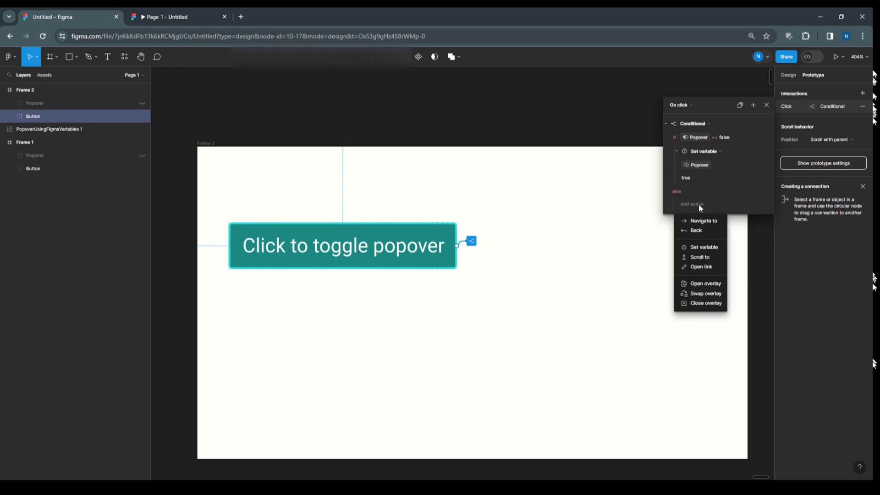
pyautogui.click(701, 251)
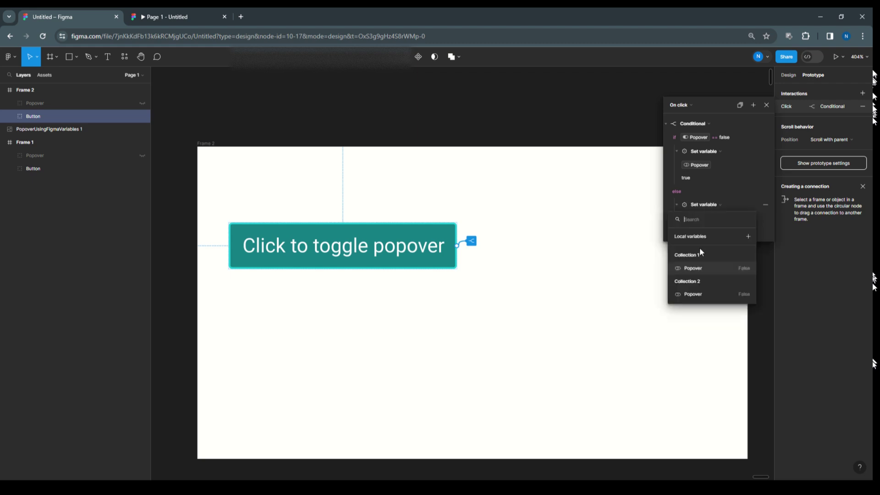
pyautogui.click(694, 296)
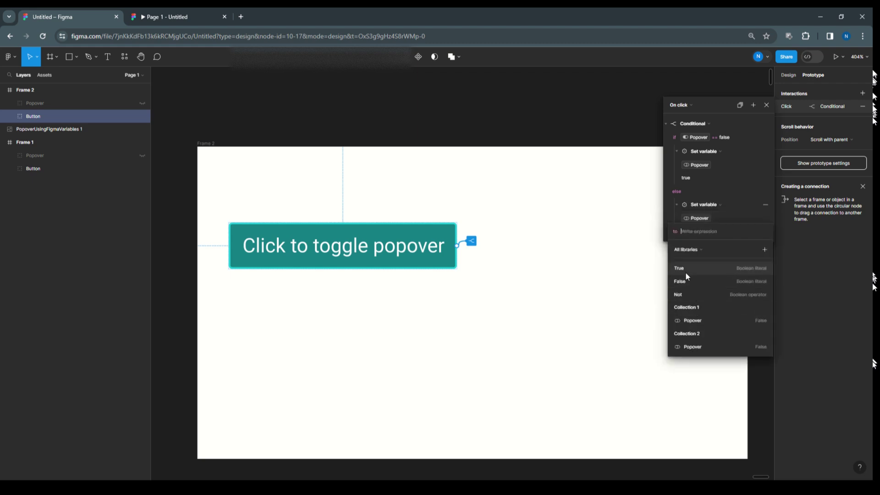
pyautogui.click(687, 280)
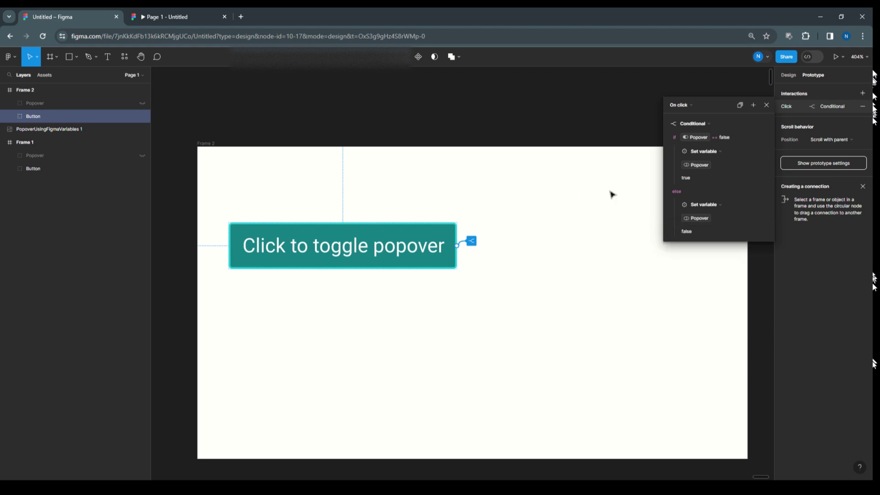
pyautogui.click(767, 105)
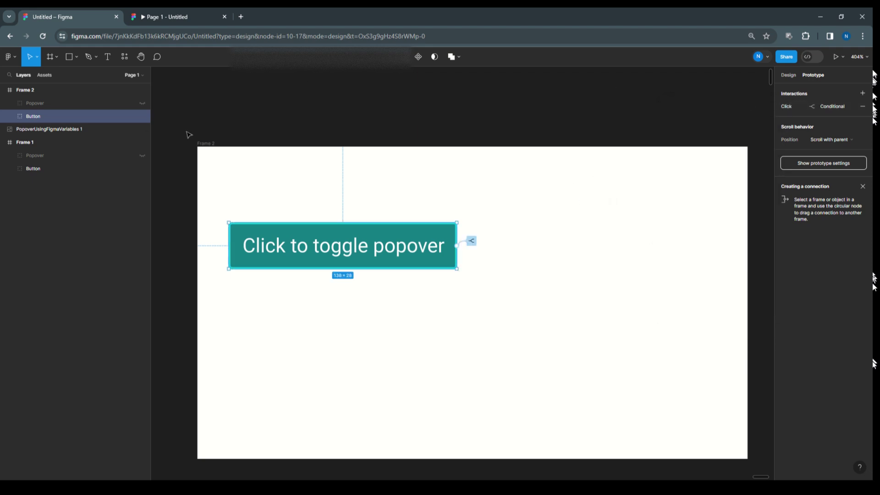
# Present the prototype starting from Frame 2.
pyautogui.click(205, 144)
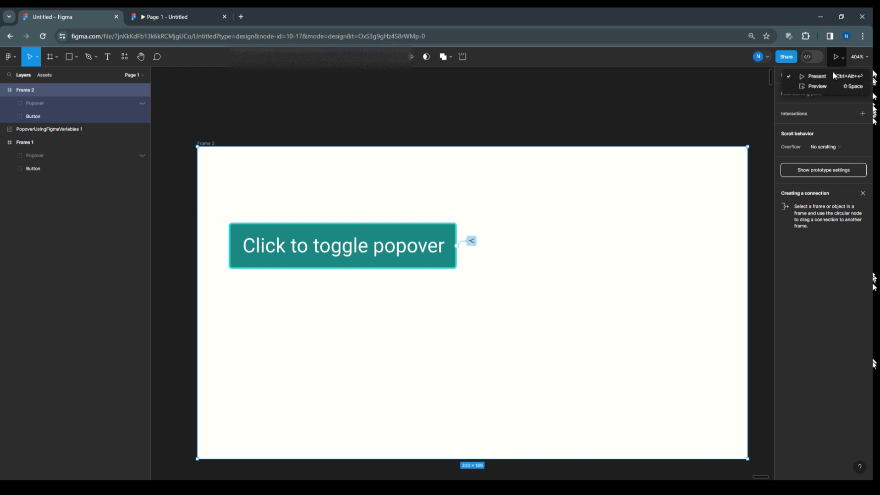
pyautogui.hotkey('ctrl', 'alt', 'Return')
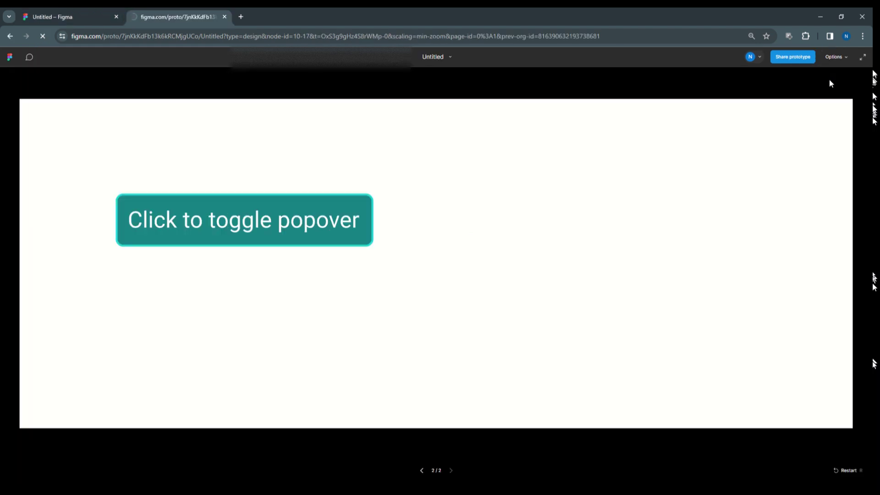